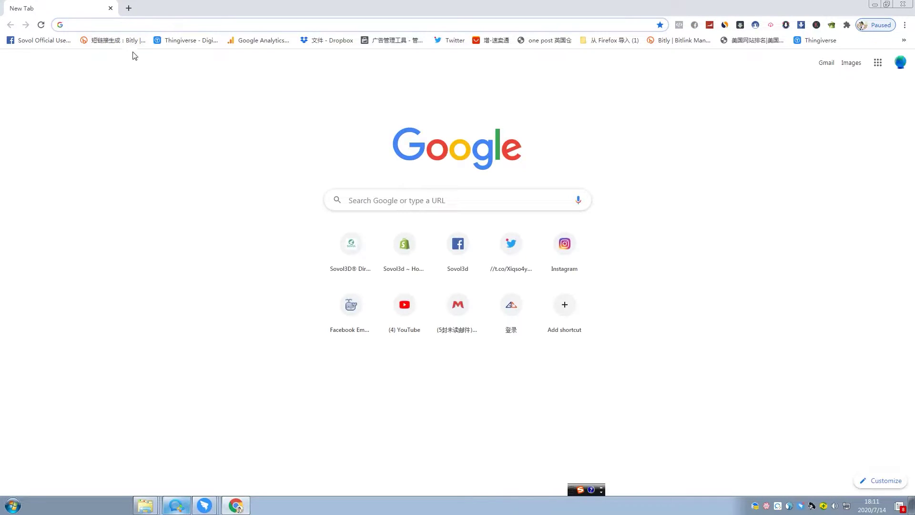
Go to sovol3d.com and open the SO-1 Document Download page under Support
text(SOVOL3D.COM)
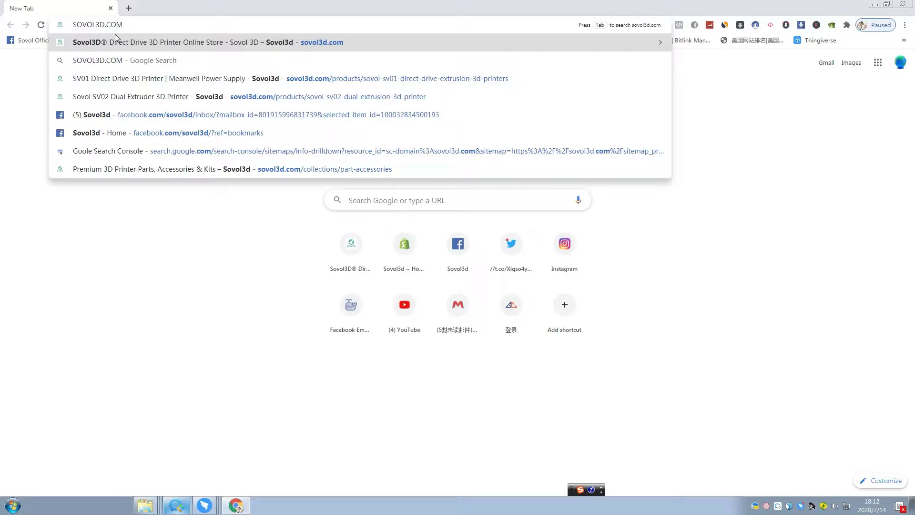
key(Return)
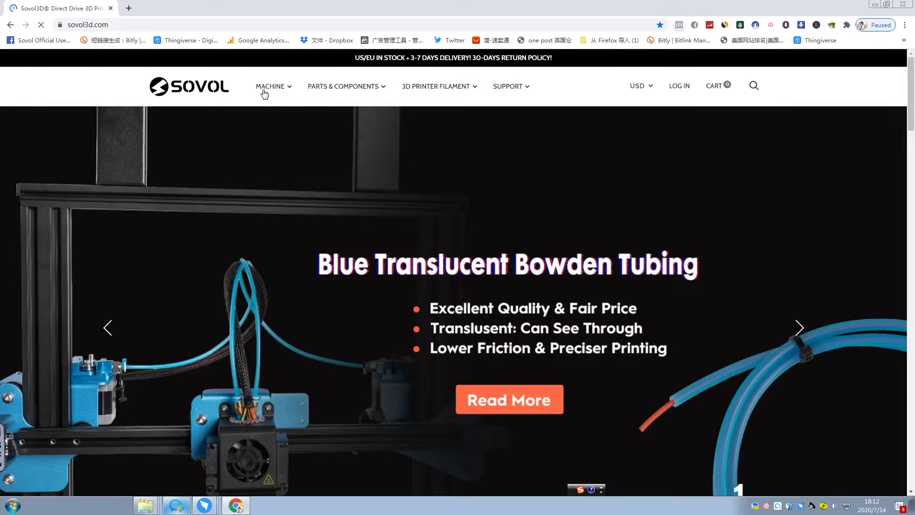
mouse_move(522, 87)
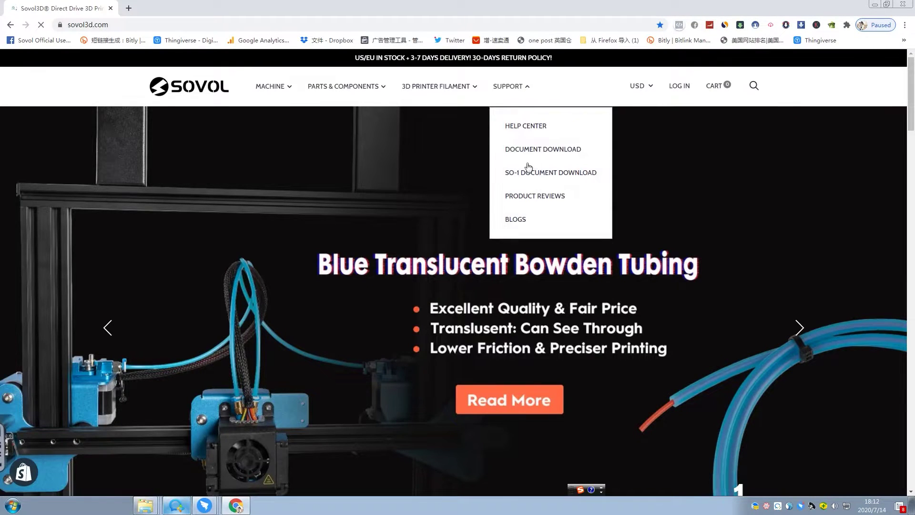
click(514, 174)
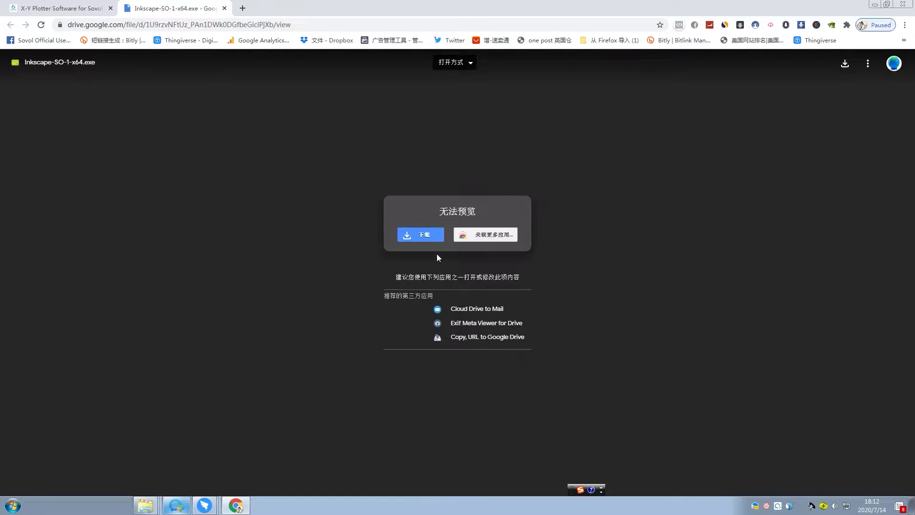
Download Inkscape-SO-1-x64.exe from Google Drive despite the virus-scan warning and launch it
click(435, 238)
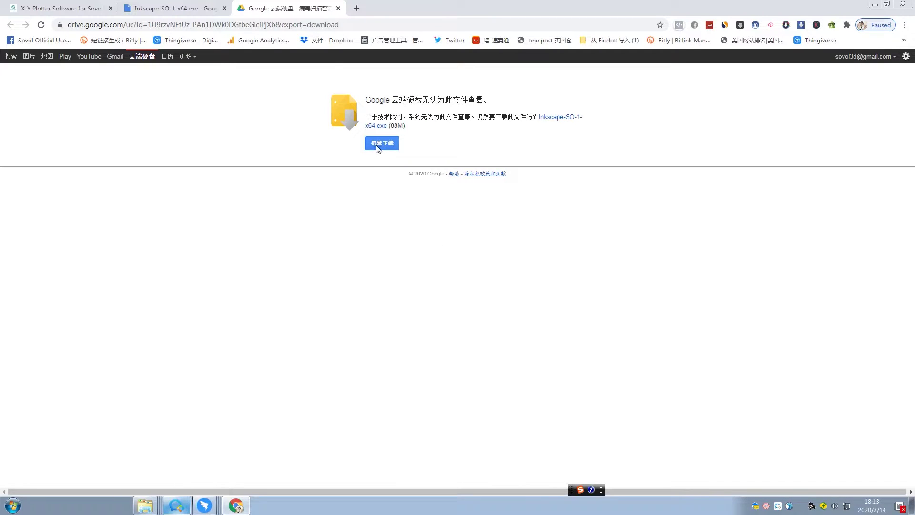
click(378, 147)
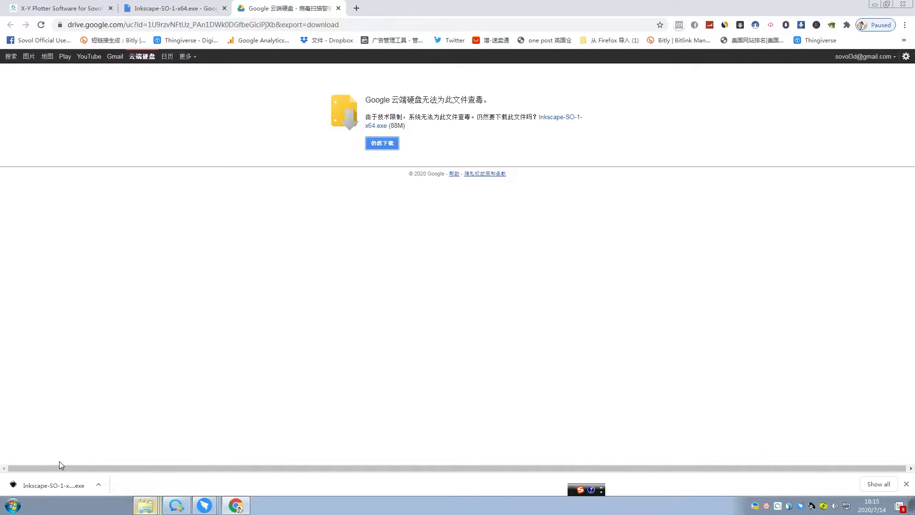
click(75, 480)
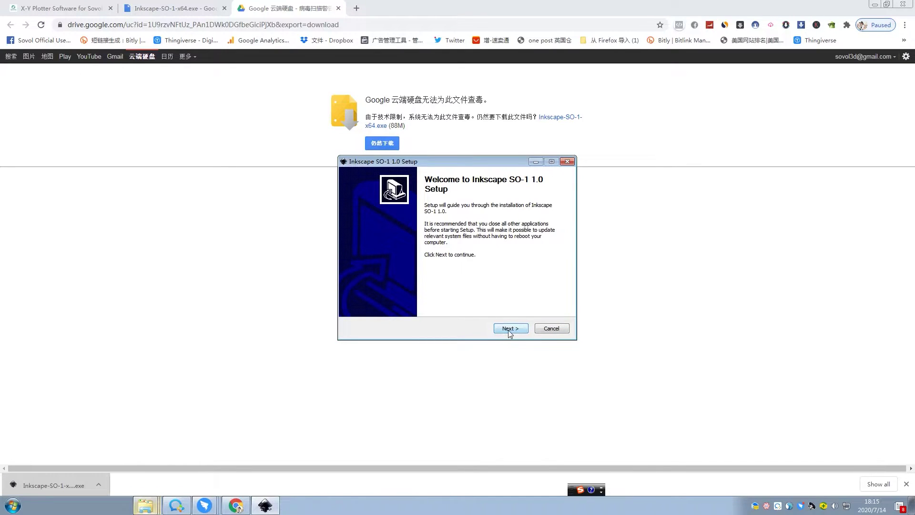
Complete the Inkscape SO-1 setup and return to the Sovol software page
click(508, 329)
click(506, 328)
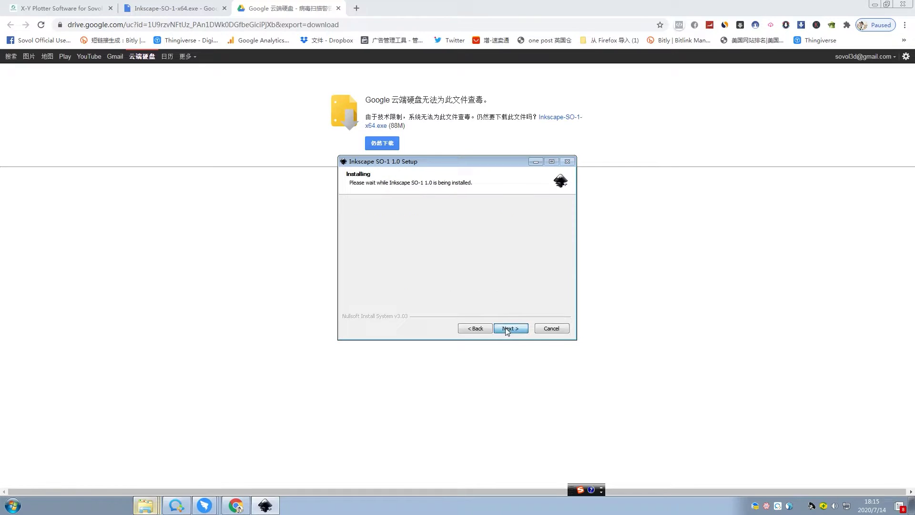
click(509, 329)
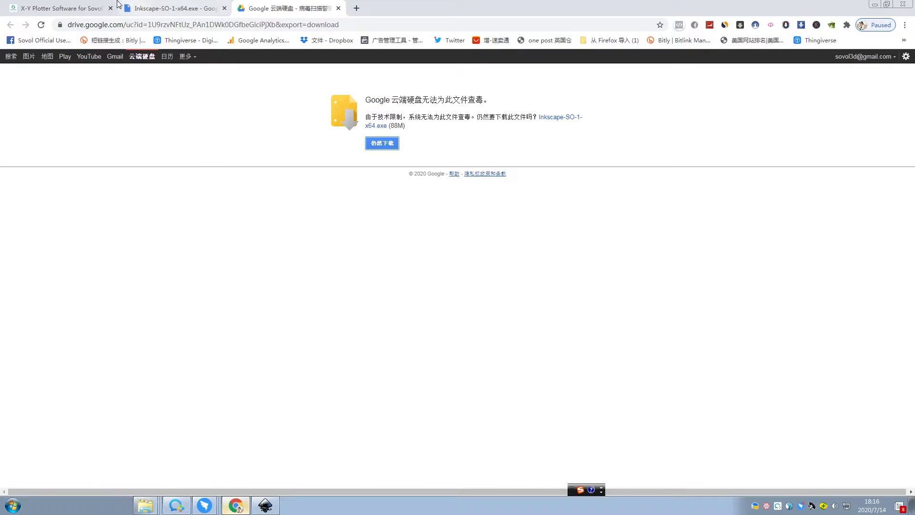
click(67, 5)
Open the SquiggleDraw GitHub repository from the Sovol page and download it as a ZIP
scroll(447, 285, down, 3)
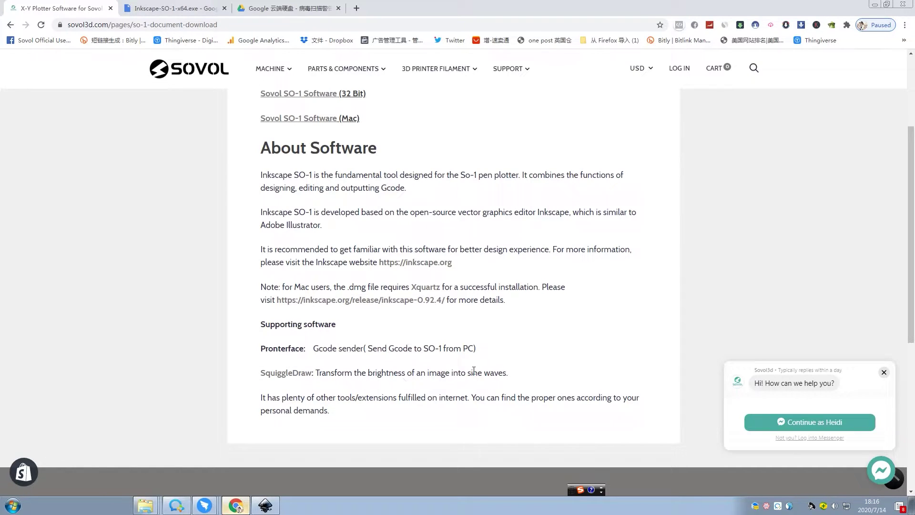
click(291, 375)
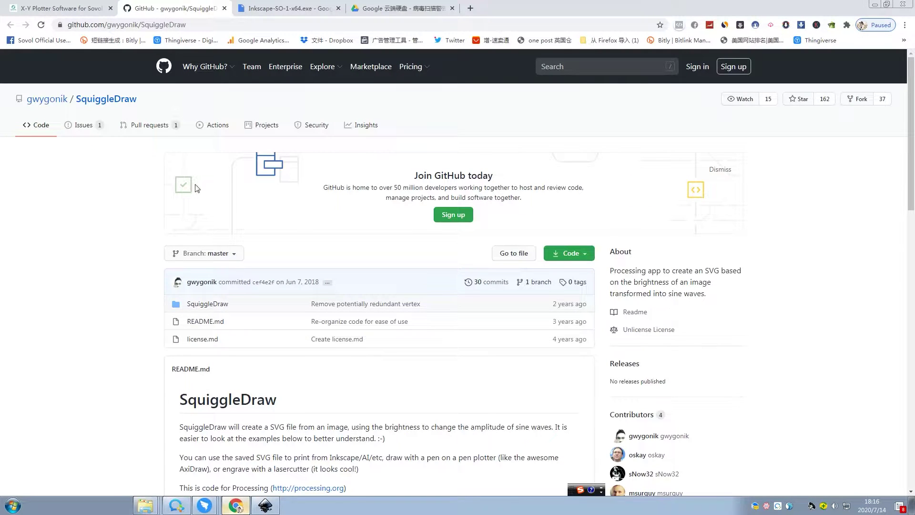
scroll(299, 356, down, 2)
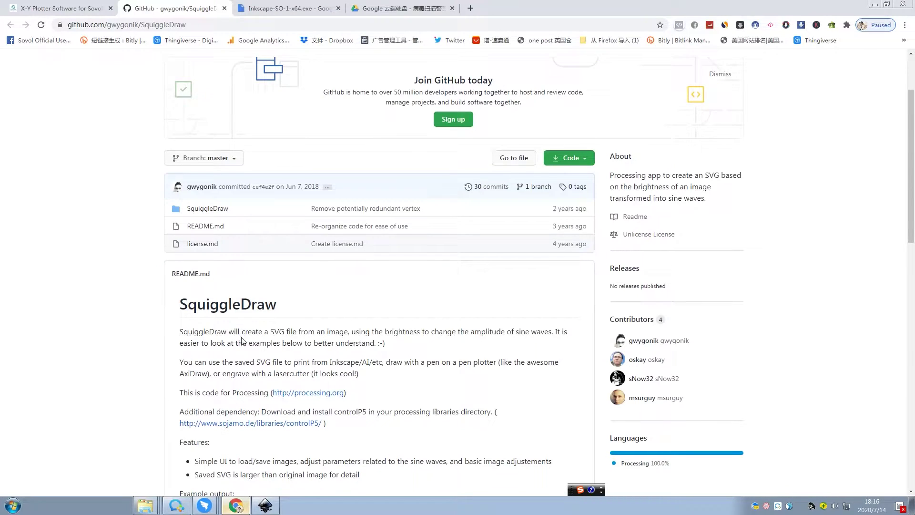
scroll(297, 357, down, 1)
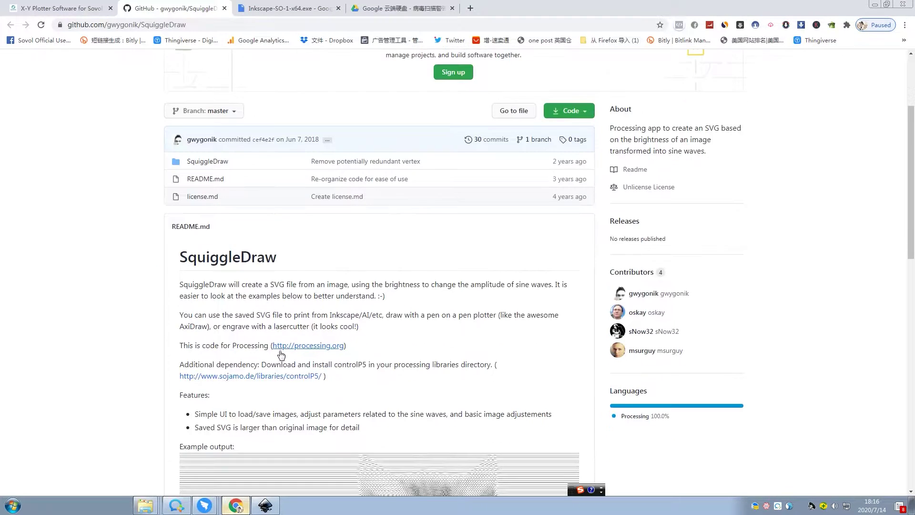
scroll(272, 325, down, 3)
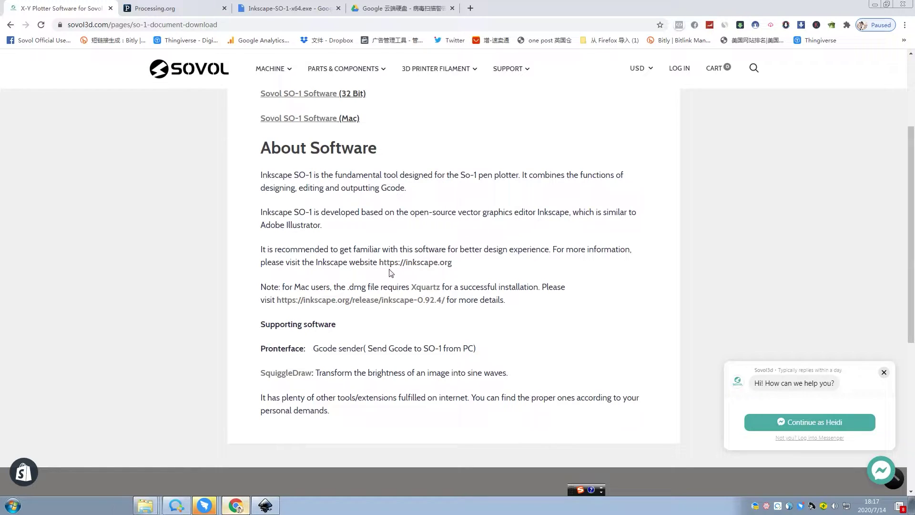
click(302, 378)
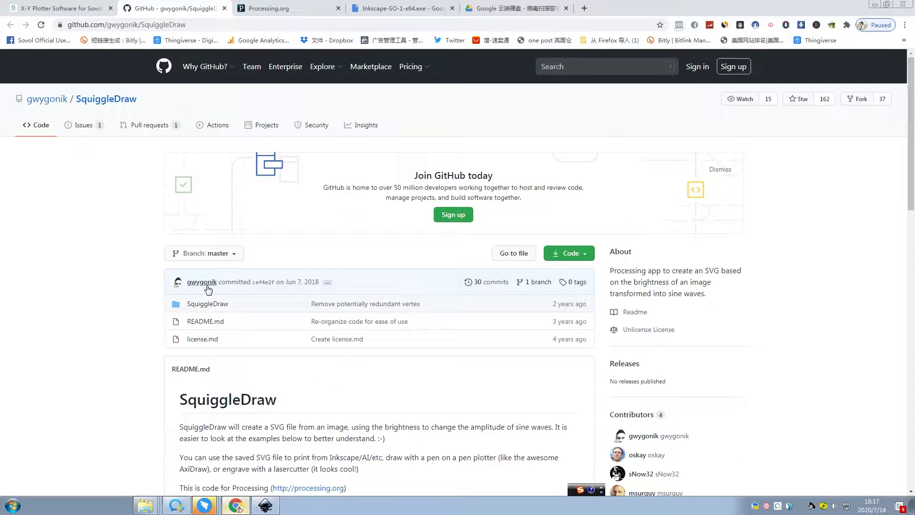
click(560, 257)
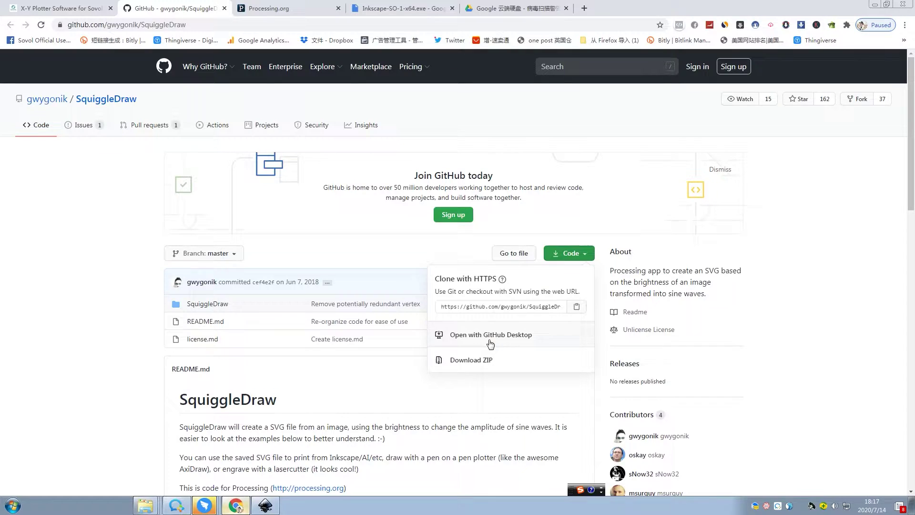
click(483, 361)
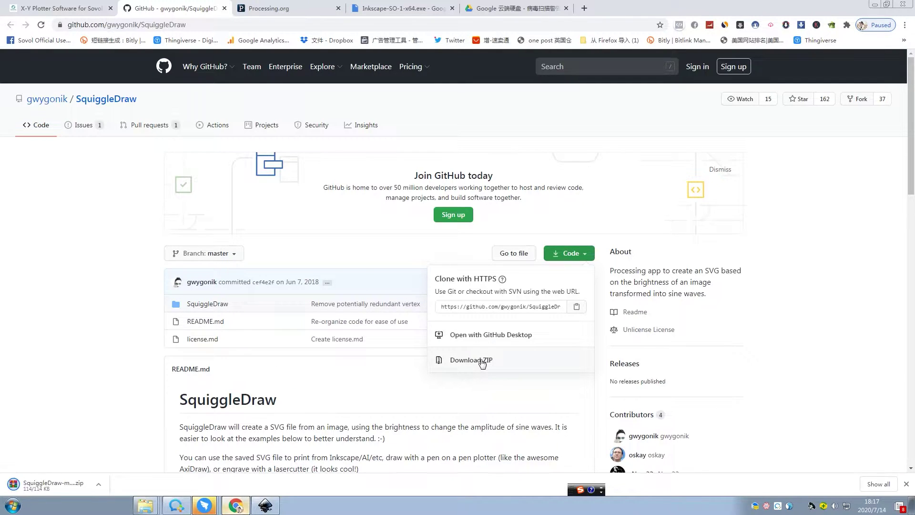
Follow the README's processing.org link and download Processing 3.5.4 for Windows 64-bit
click(113, 334)
scroll(465, 249, down, 4)
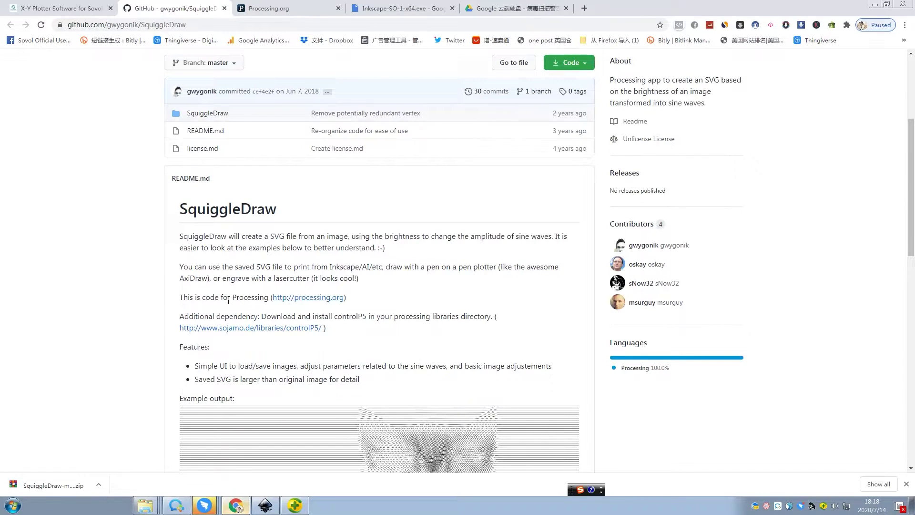
click(286, 297)
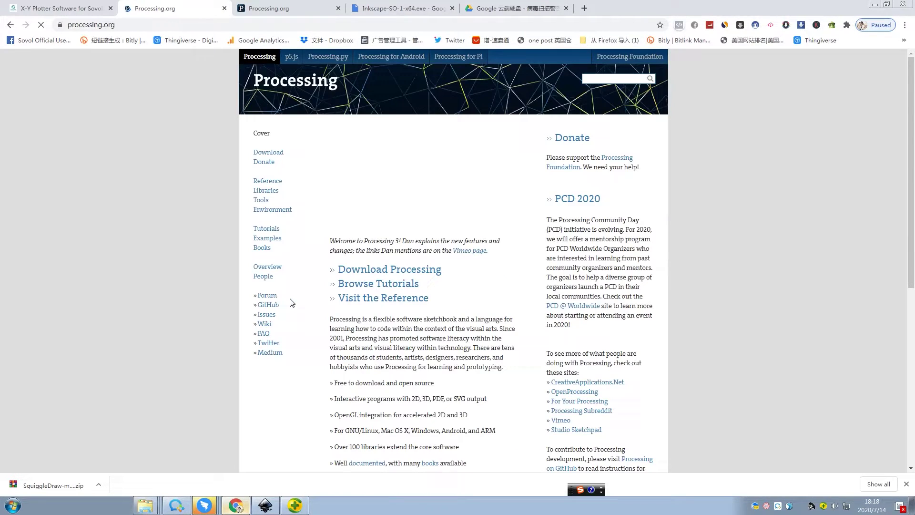
click(388, 271)
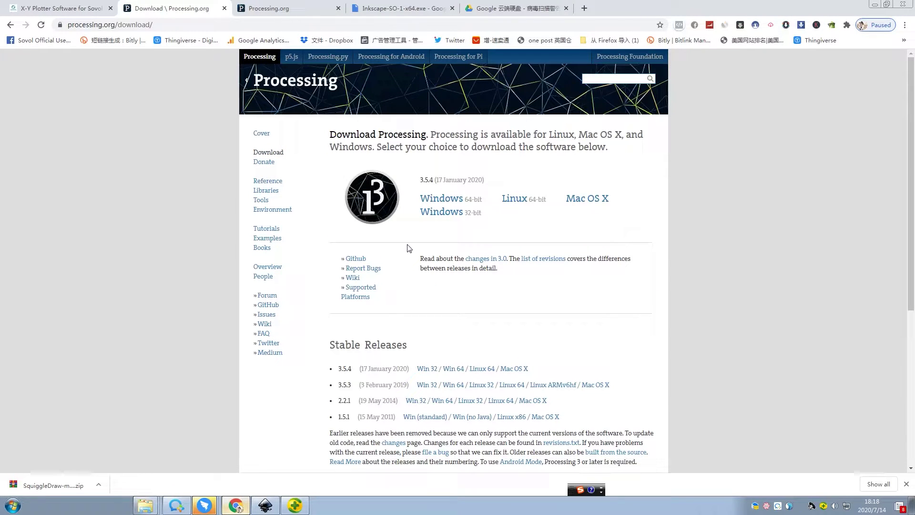
click(446, 201)
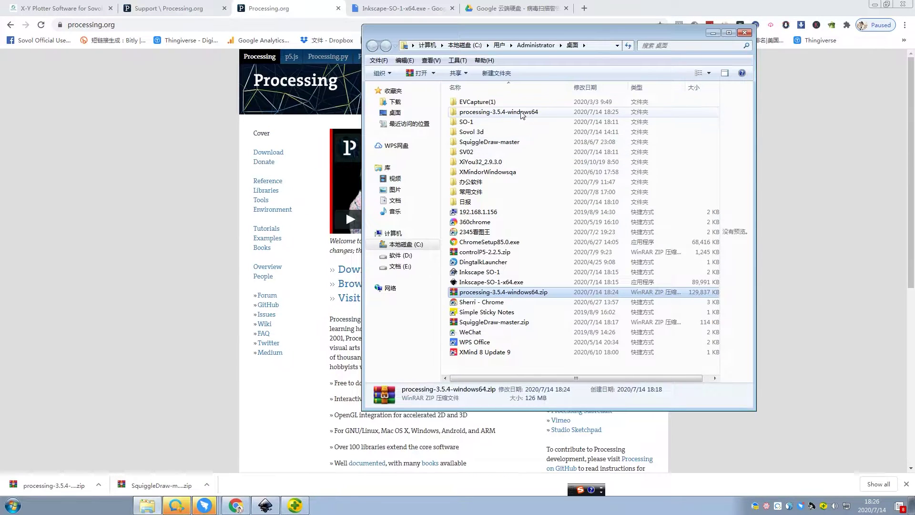
Launch Processing from the extracted processing-3.5.4-windows64 folder
click(528, 115)
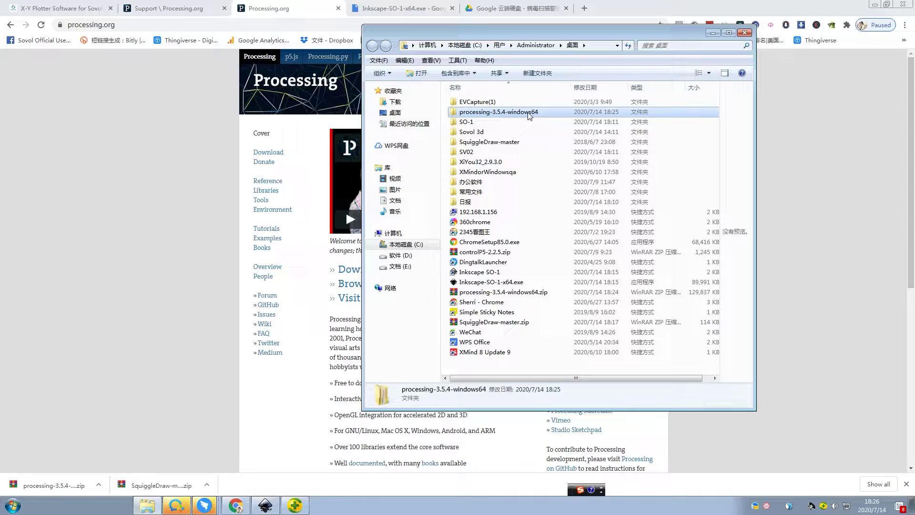
double_click(539, 110)
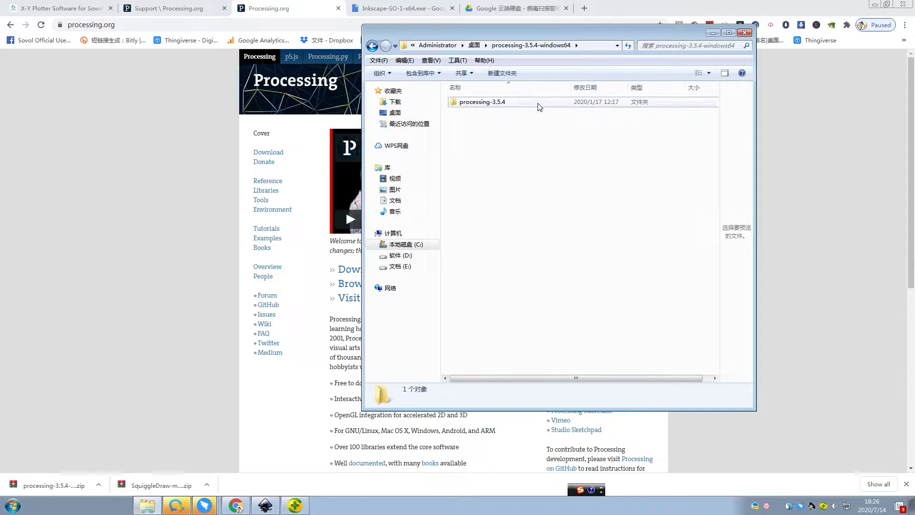
double_click(540, 103)
click(488, 152)
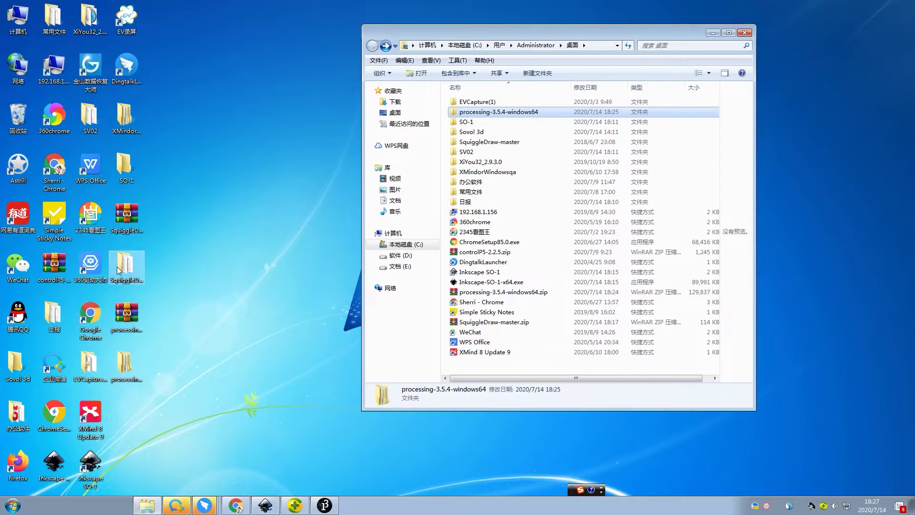
Open SquiggleDraw.pde from SquiggleDraw-master\SquiggleDraw in Processing
double_click(119, 267)
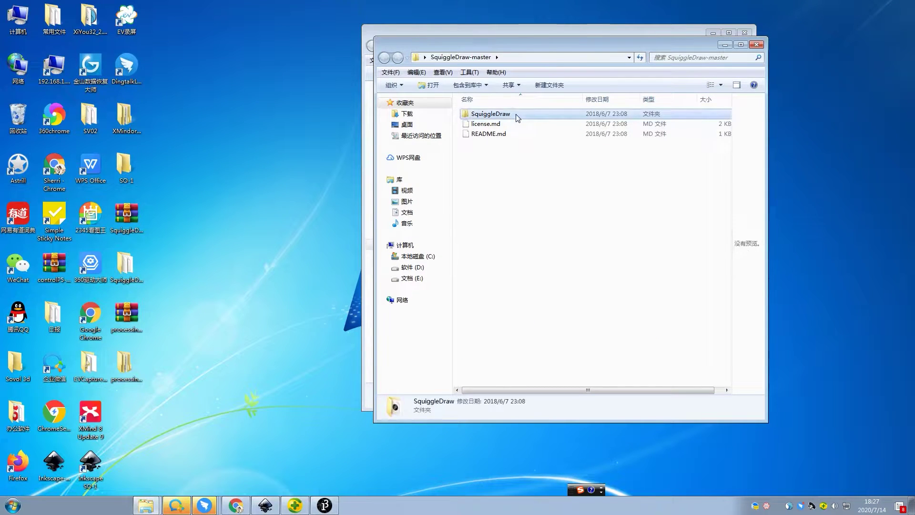
double_click(517, 115)
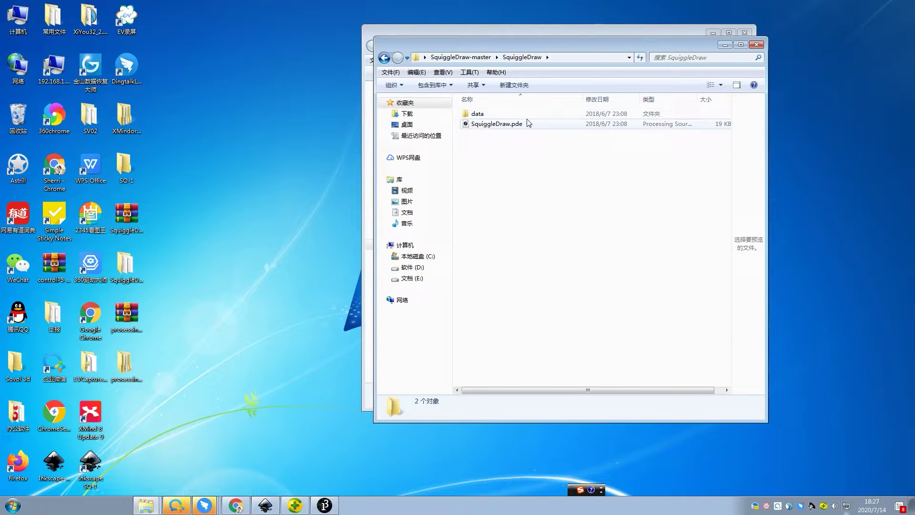
click(385, 58)
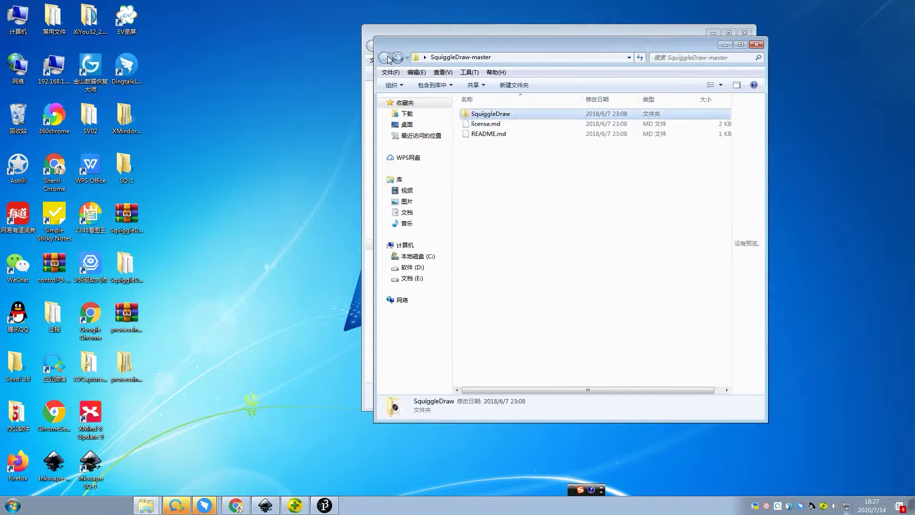
double_click(510, 116)
double_click(511, 123)
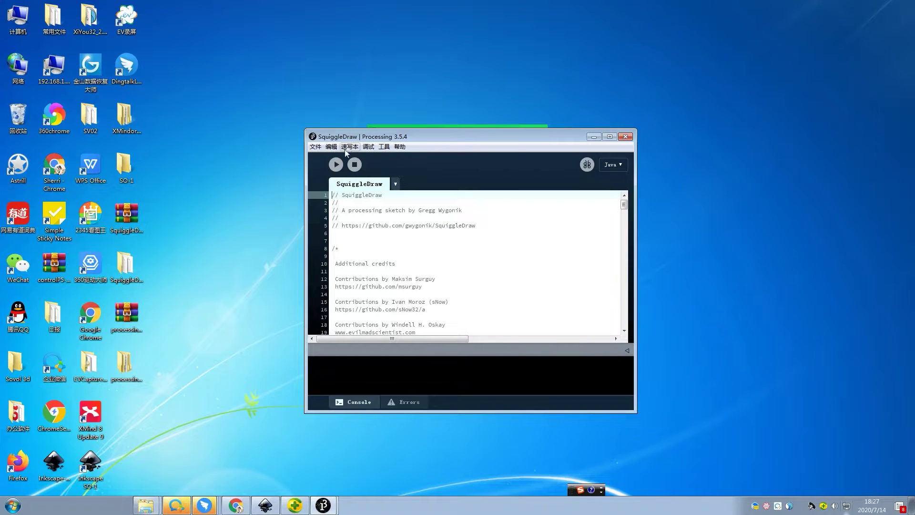
Install the ControlP5 library through Sketch > Import Library > Add Library, filtering for 'Control'
click(349, 147)
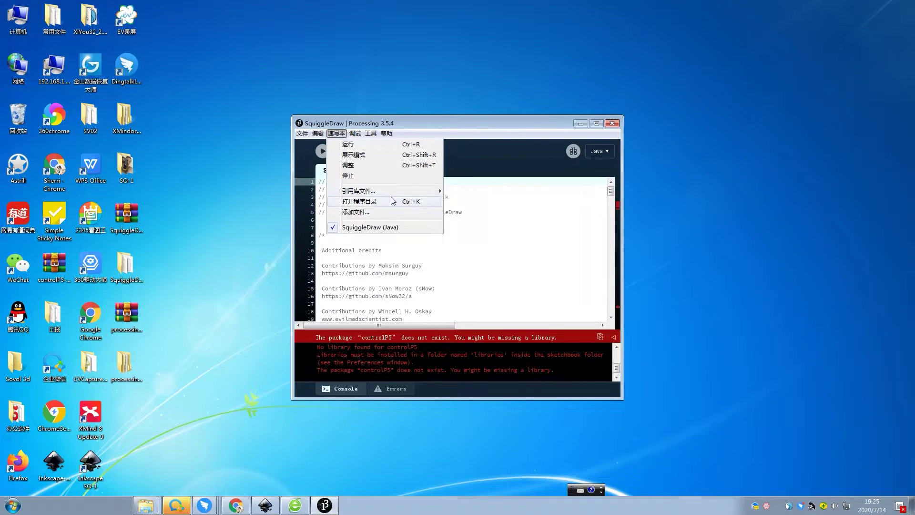
mouse_move(423, 191)
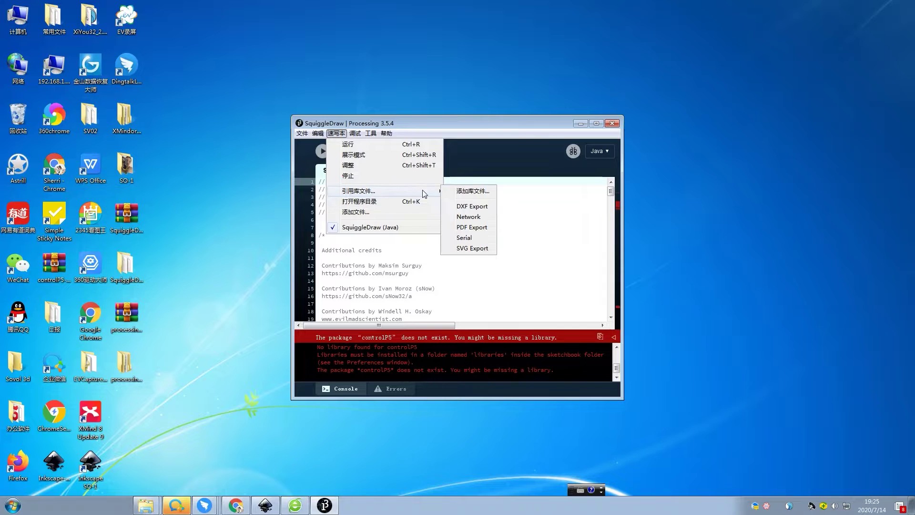
click(464, 192)
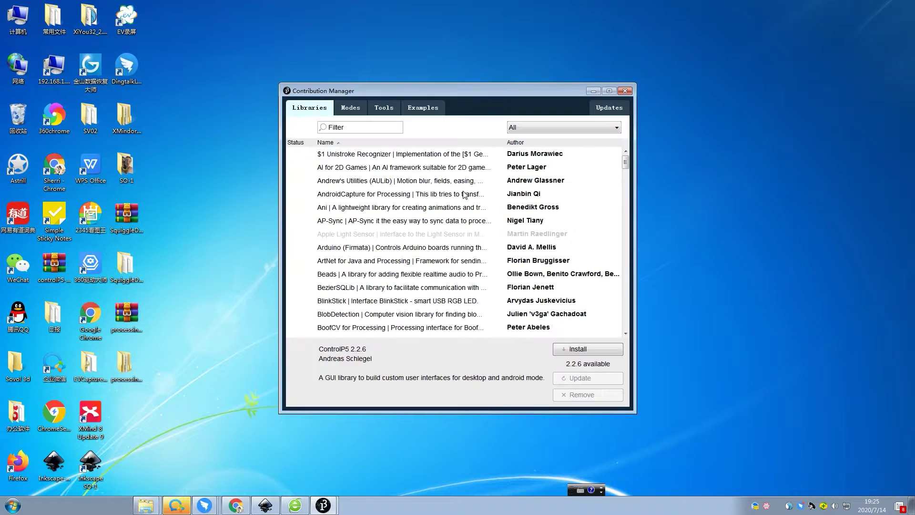
click(360, 127)
text(Control)
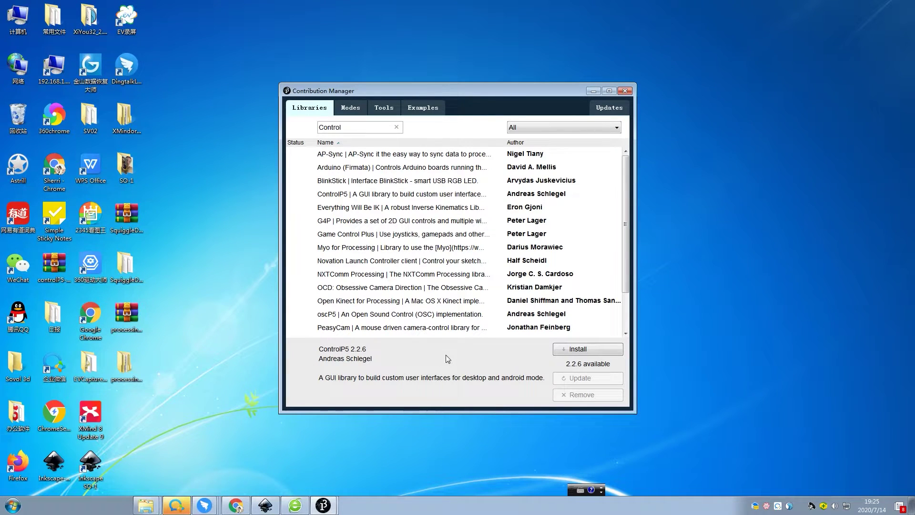
click(596, 351)
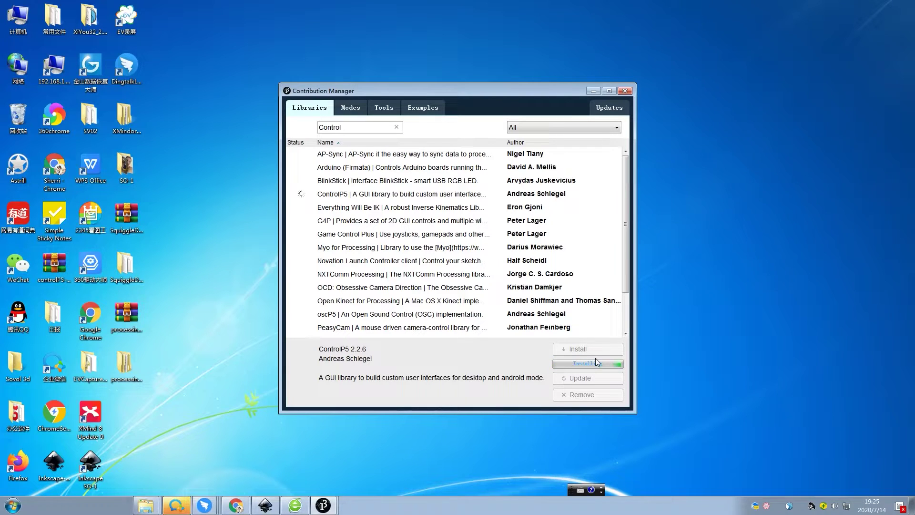
click(609, 107)
Run the SquiggleDraw sketch and load the selfie photo from Desktop\SO-1 as its image
click(625, 91)
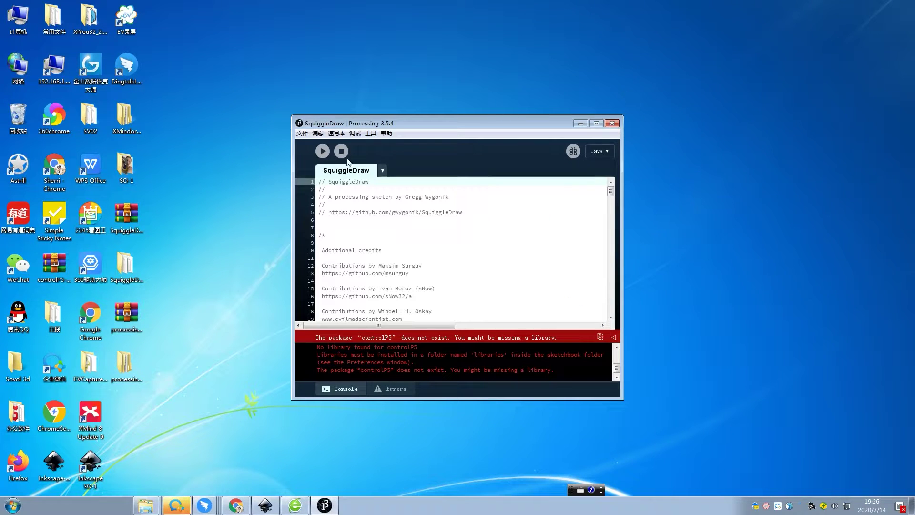
click(323, 151)
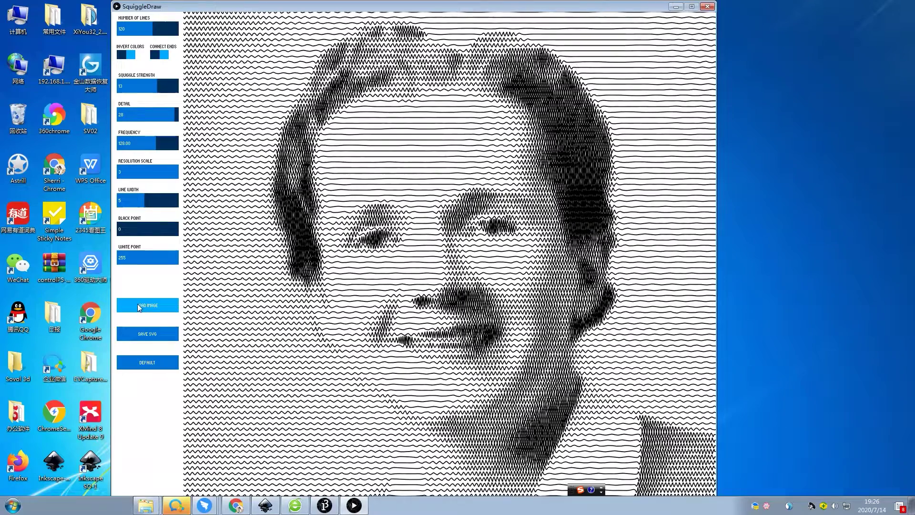
click(152, 307)
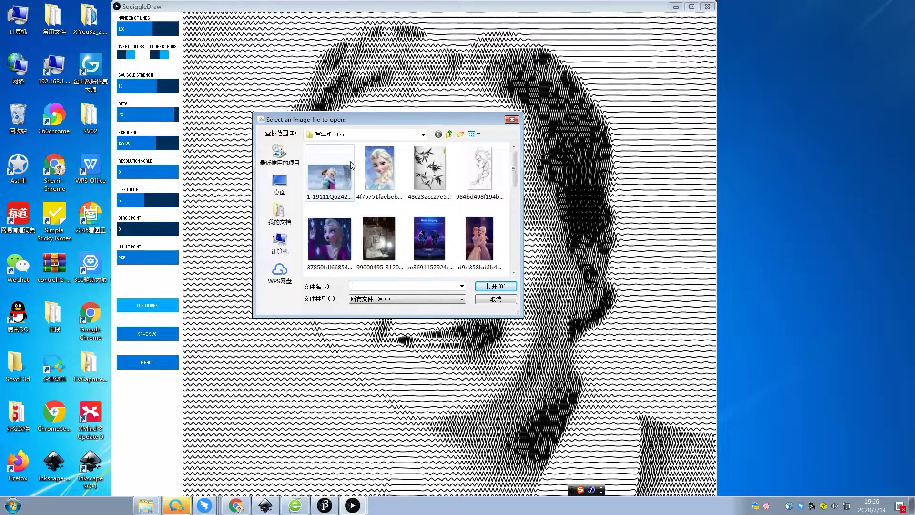
click(279, 183)
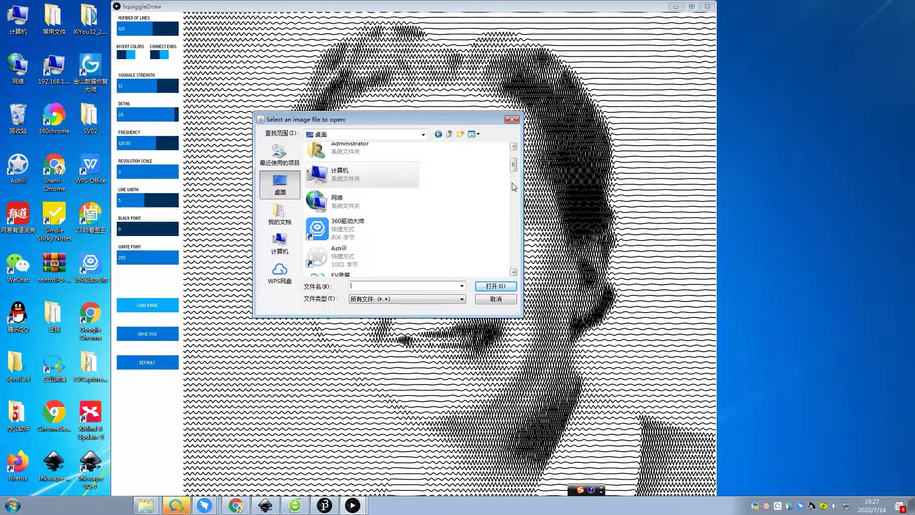
drag(512, 182, 515, 212)
double_click(355, 199)
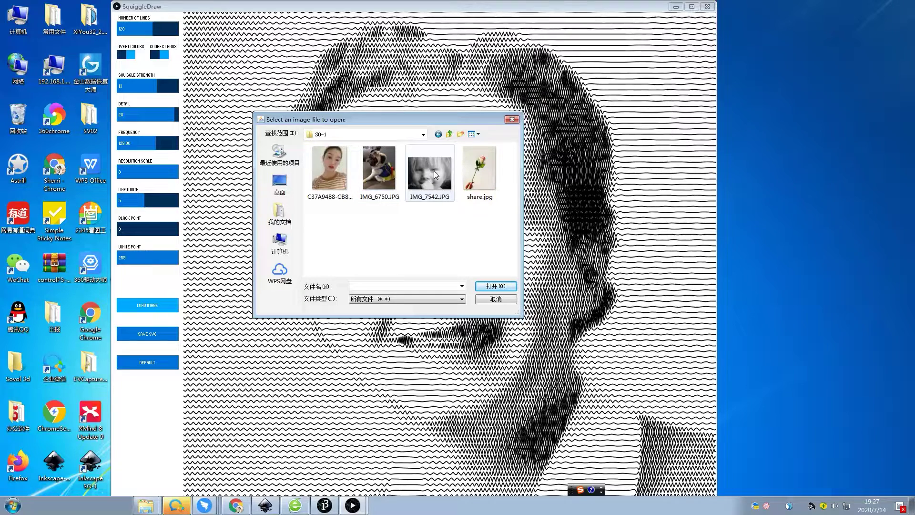
click(336, 174)
click(495, 286)
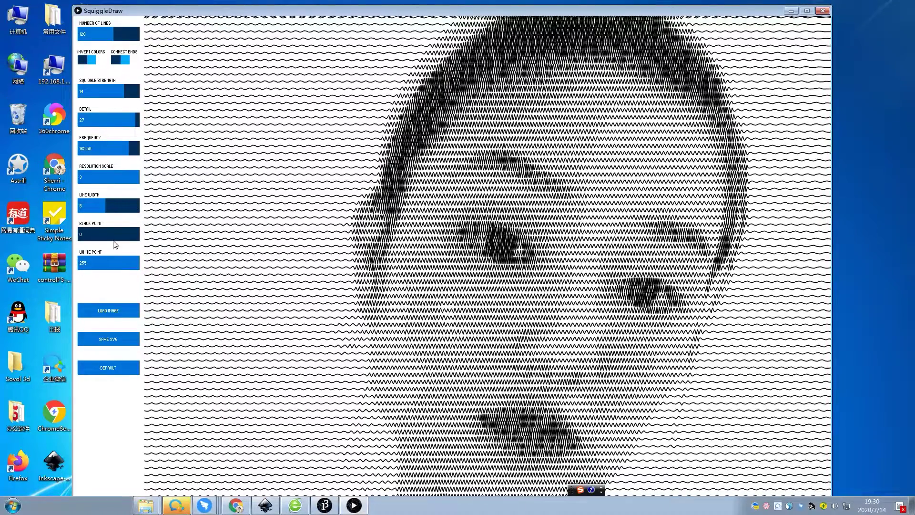
Set the squiggle line width to 6 and save the portrait as an SVG
click(113, 206)
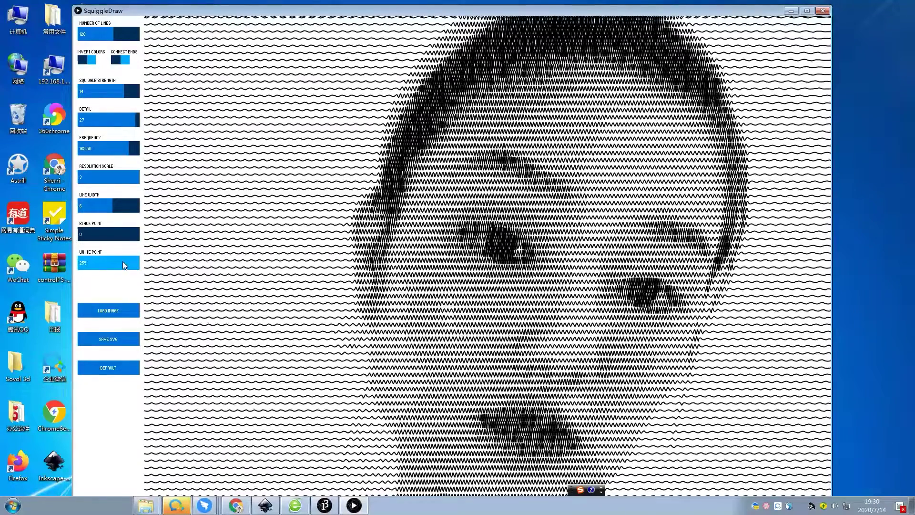
click(105, 340)
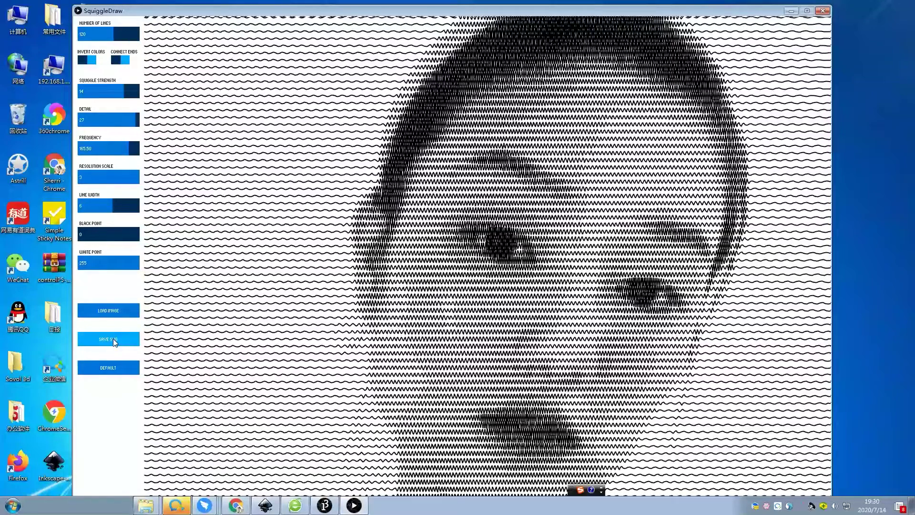
Save the squiggle SVG once more and open the SO-1 folder on the desktop
click(113, 340)
click(791, 10)
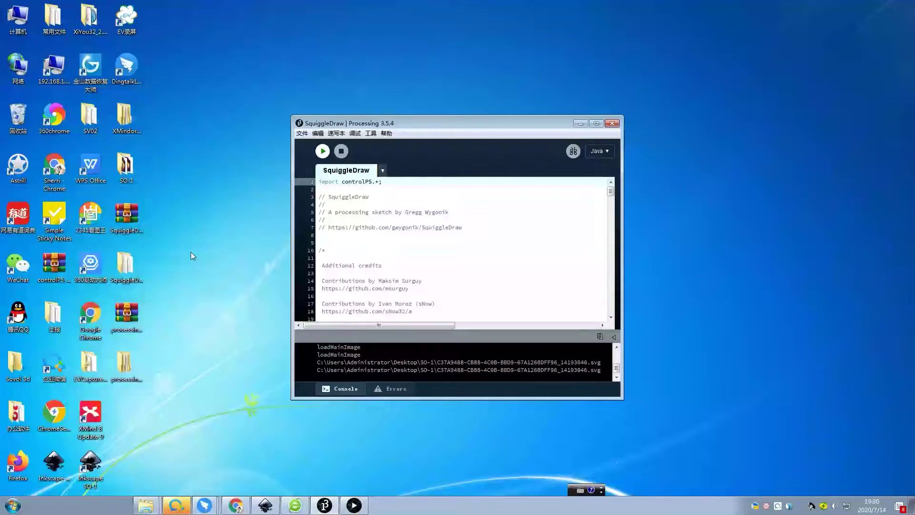
double_click(126, 170)
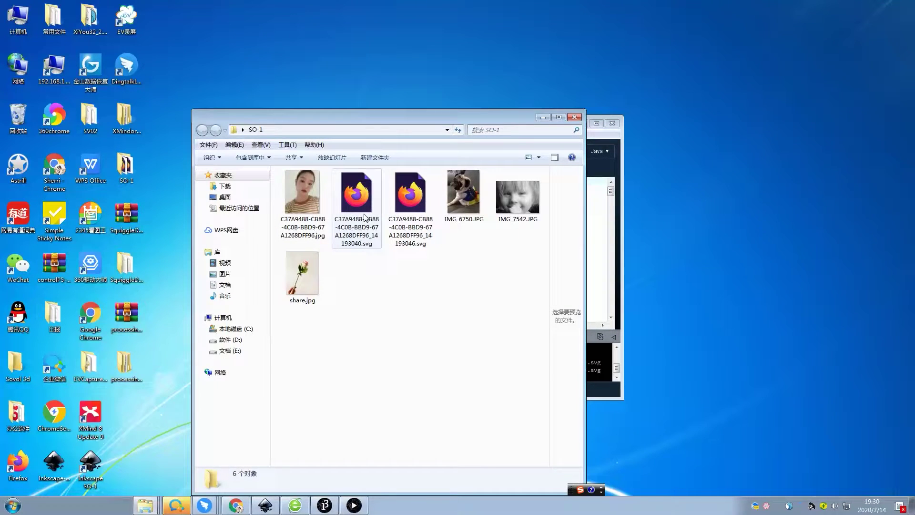
Rename the exported squiggle SVG to selfie.svg
click(369, 229)
right_click(368, 229)
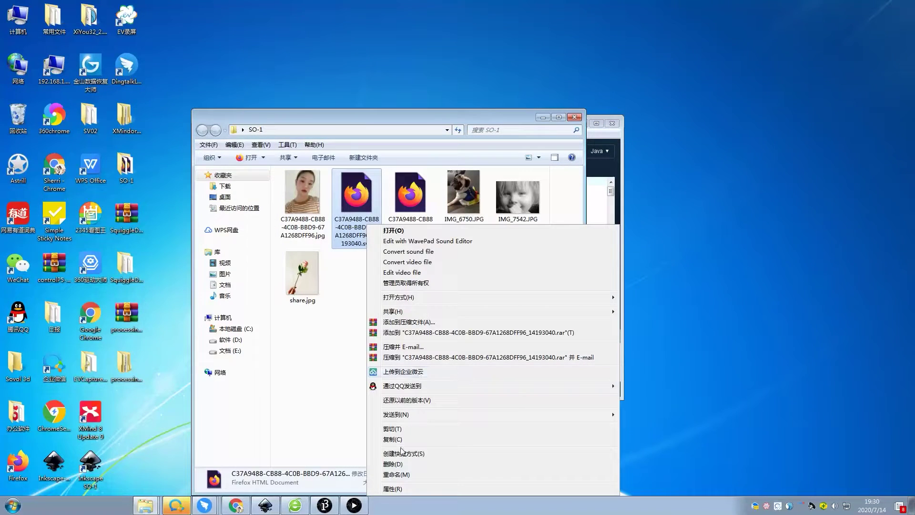
click(402, 475)
text(selfie)
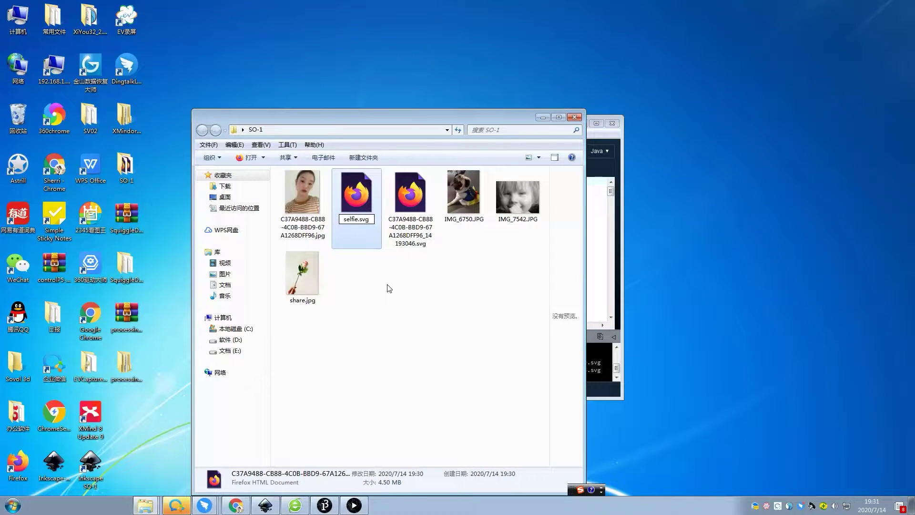
key(Return)
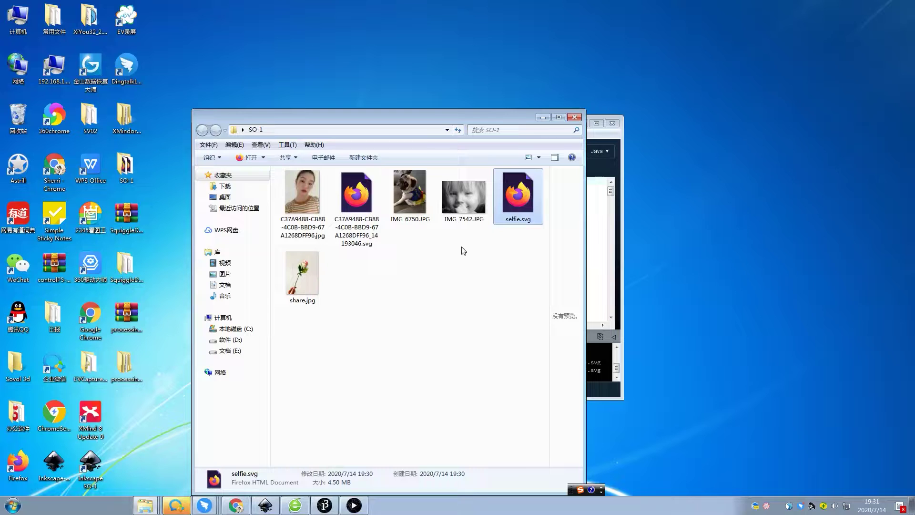
click(484, 241)
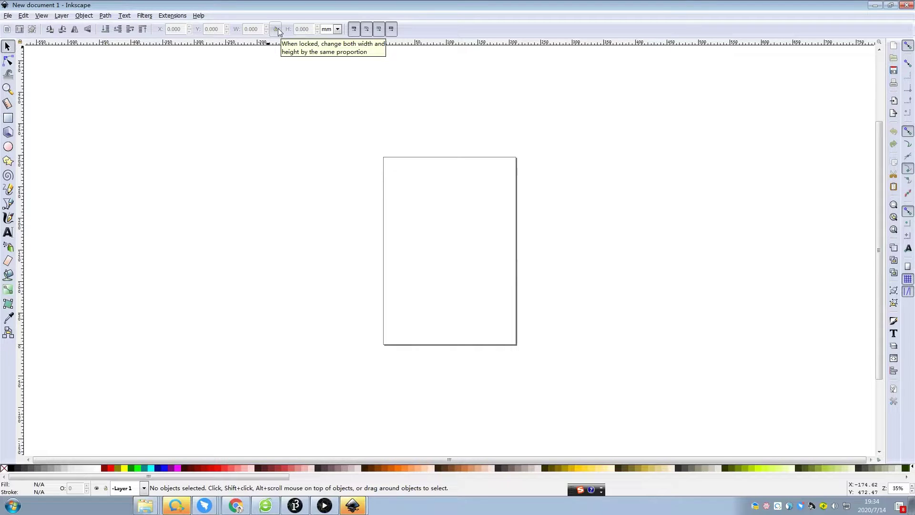
Check the interface language in Inkscape Preferences, leaving it unchanged, then open the File menu
key(alt+e)
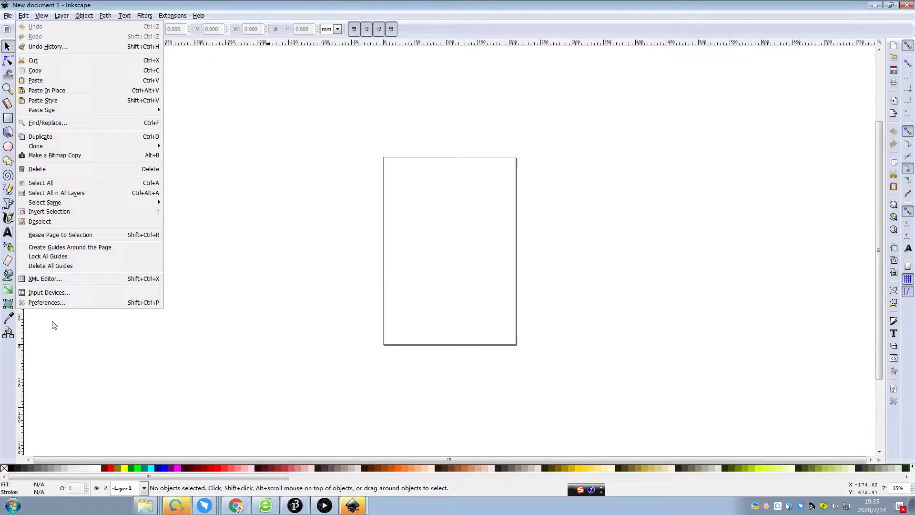
click(78, 304)
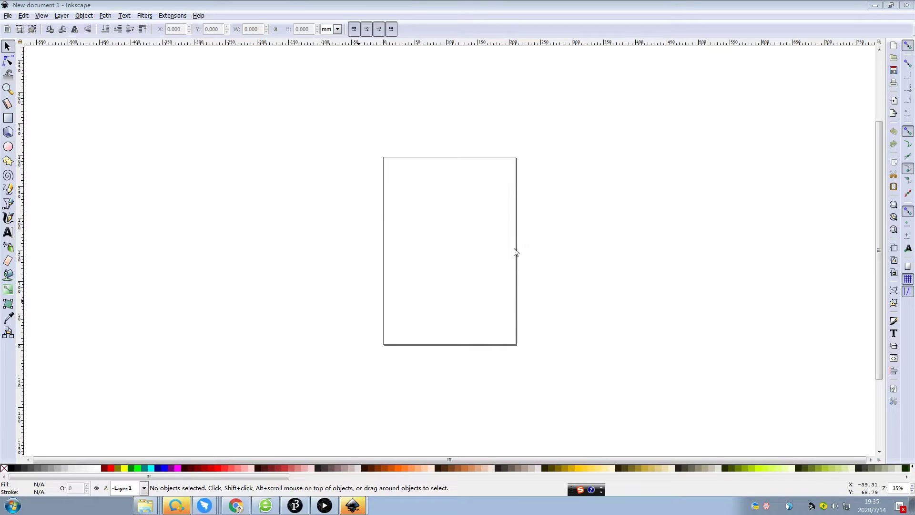
click(543, 249)
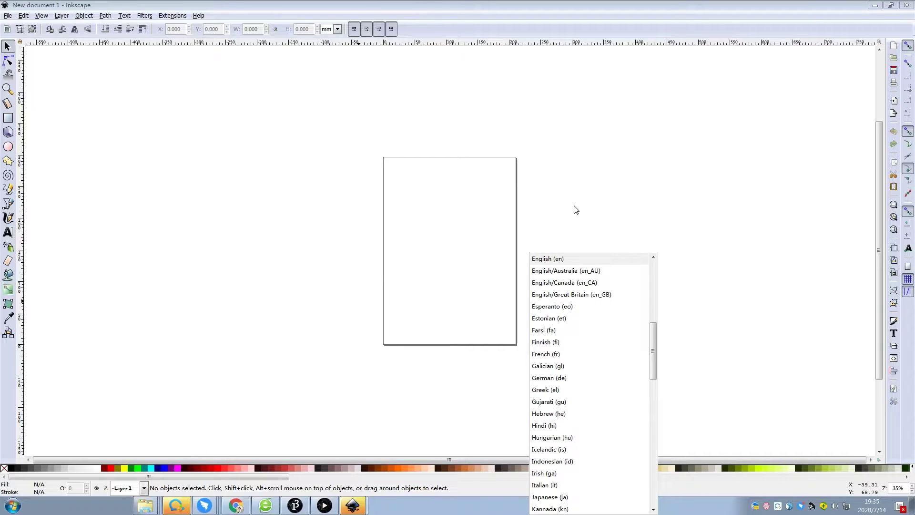
click(575, 210)
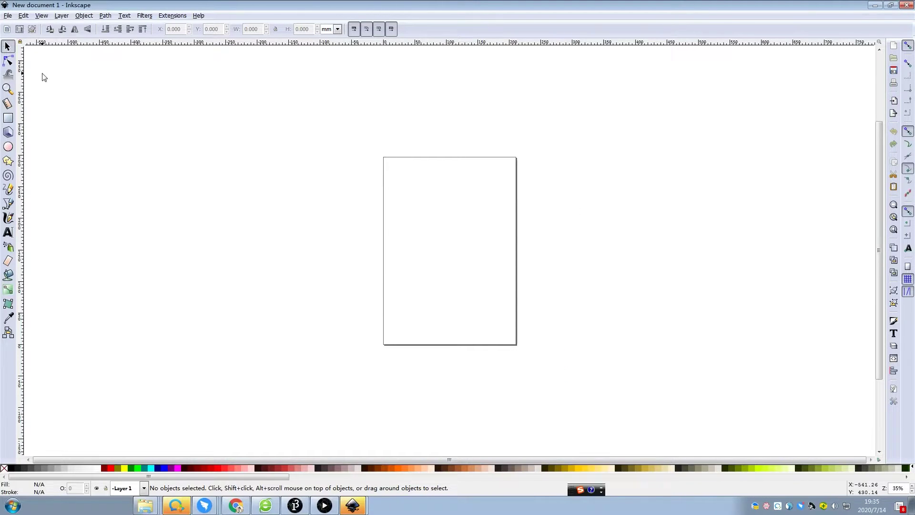
click(8, 16)
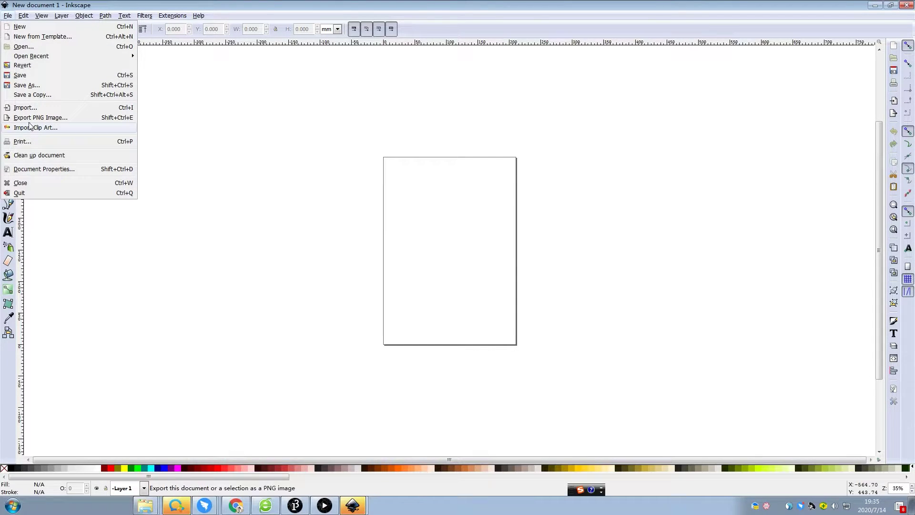
Create a new blank document and choose selfie.svg in the SO-1 folder for import
click(42, 29)
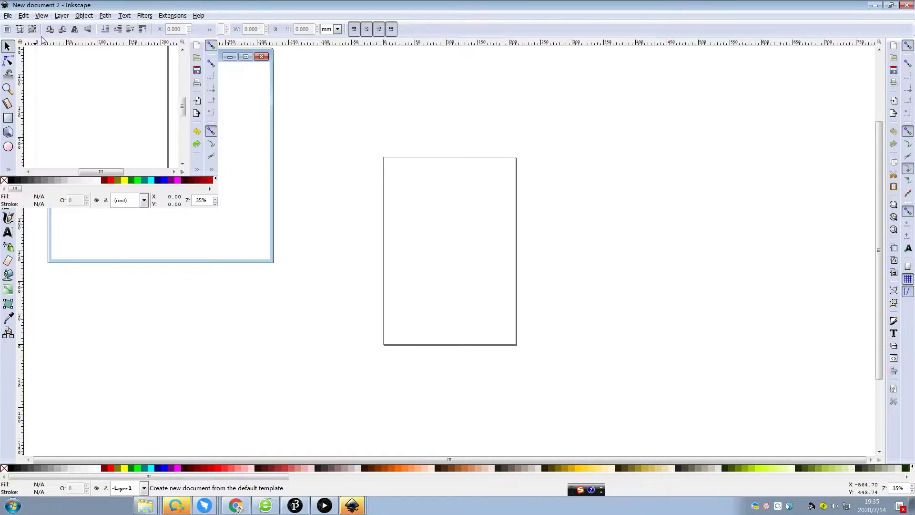
click(8, 16)
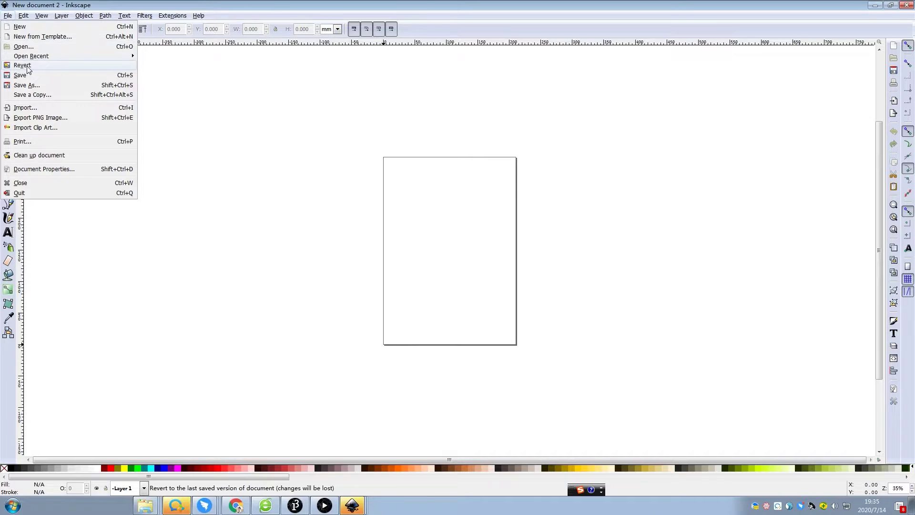
click(34, 107)
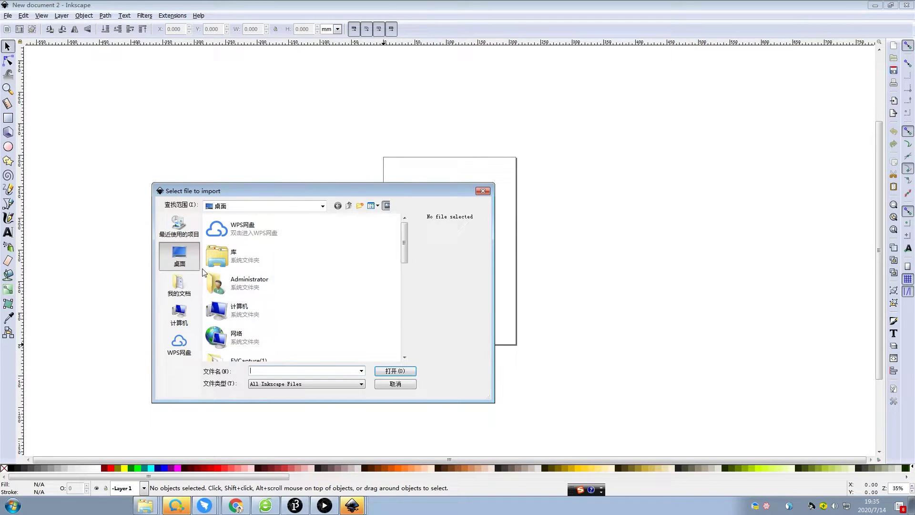
drag(405, 255, 403, 288)
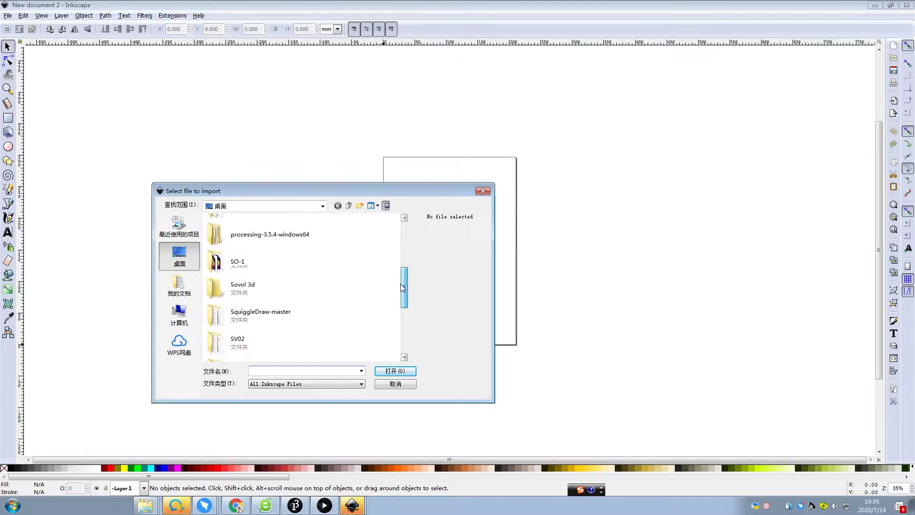
click(278, 267)
click(386, 371)
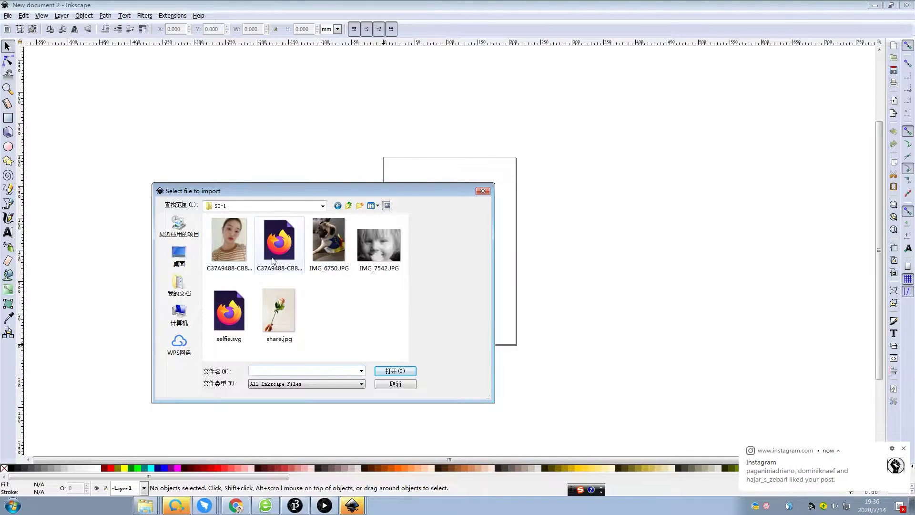
click(240, 318)
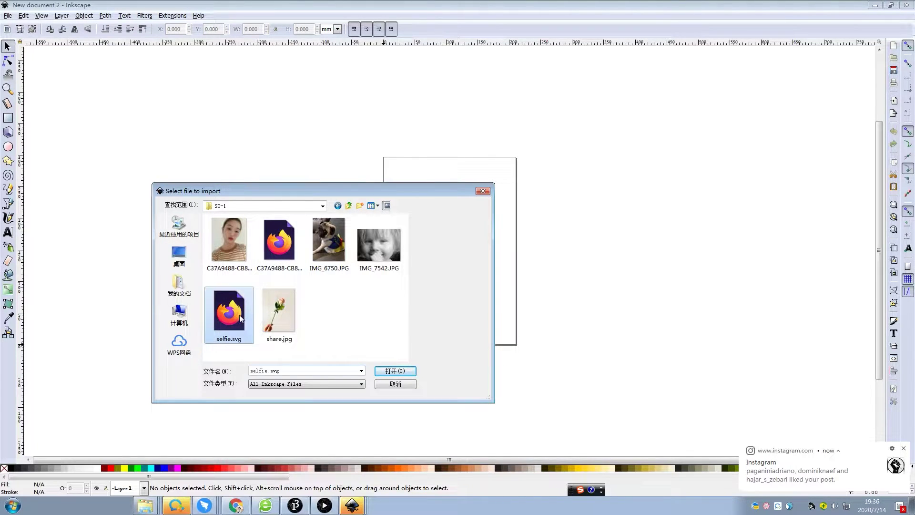
Import selfie.svg, lock width and height proportions, and cancel an accidental rotation
click(390, 374)
drag(351, 249, 334, 207)
drag(324, 169, 331, 195)
click(275, 29)
drag(256, 188, 276, 219)
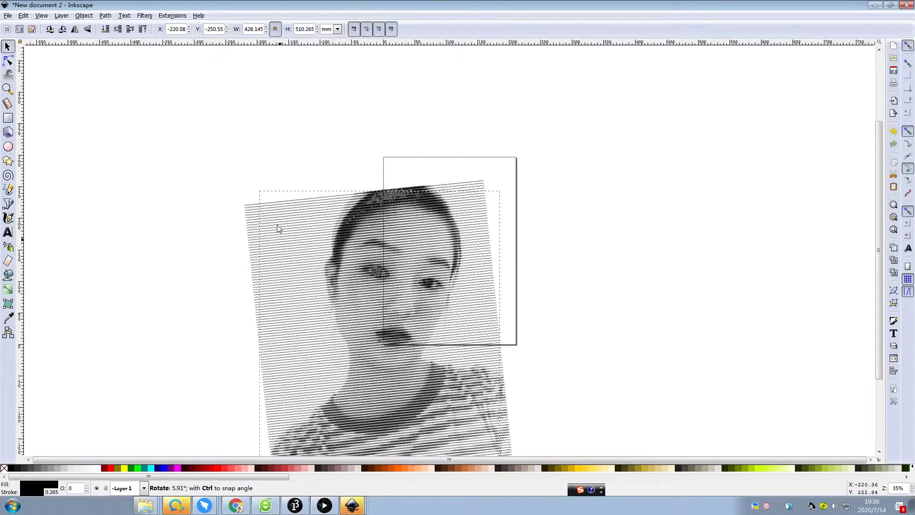
key(Escape)
drag(256, 188, 313, 213)
key(Escape)
key(Escape)
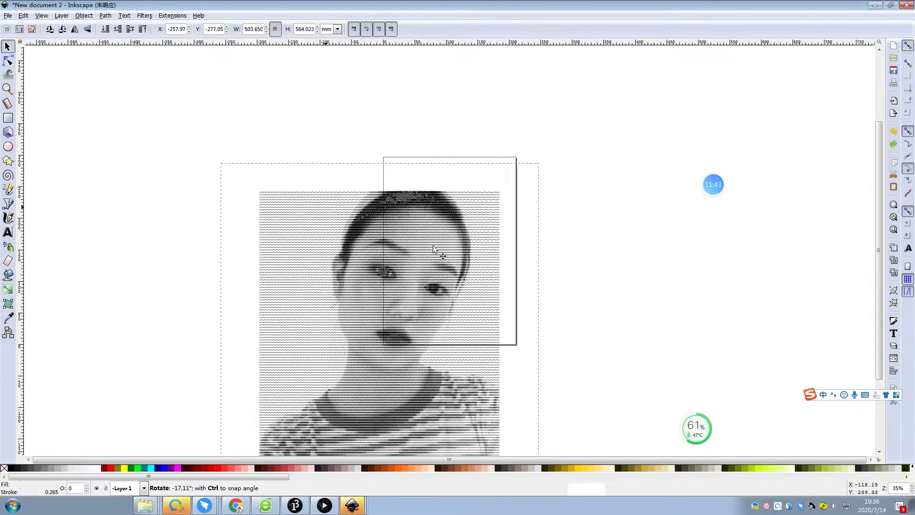
Scale the portrait down to about 174 × 218 mm, center it on the page, and deselect
click(264, 189)
drag(258, 187, 375, 324)
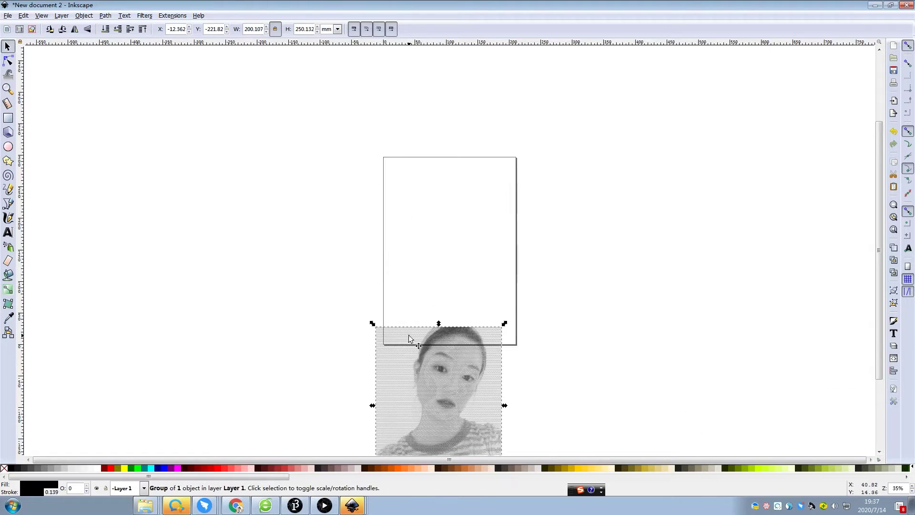
drag(421, 348, 432, 197)
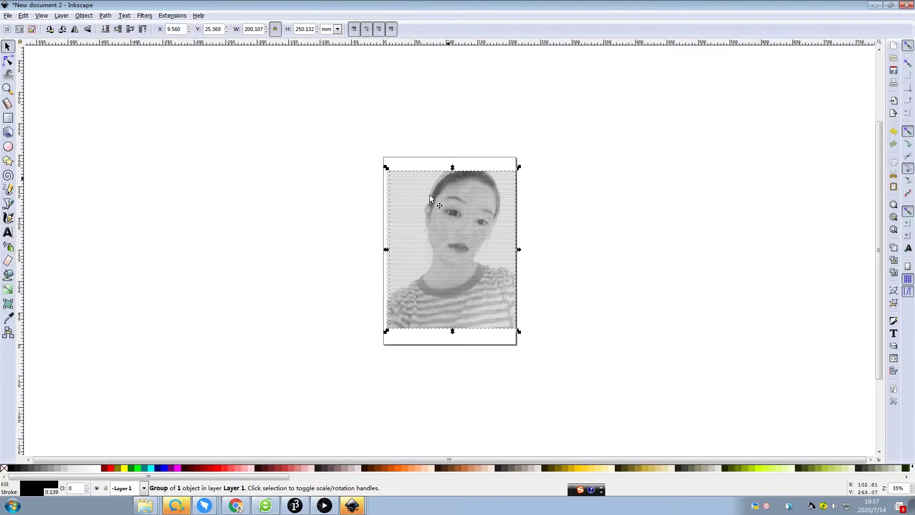
drag(386, 167, 393, 184)
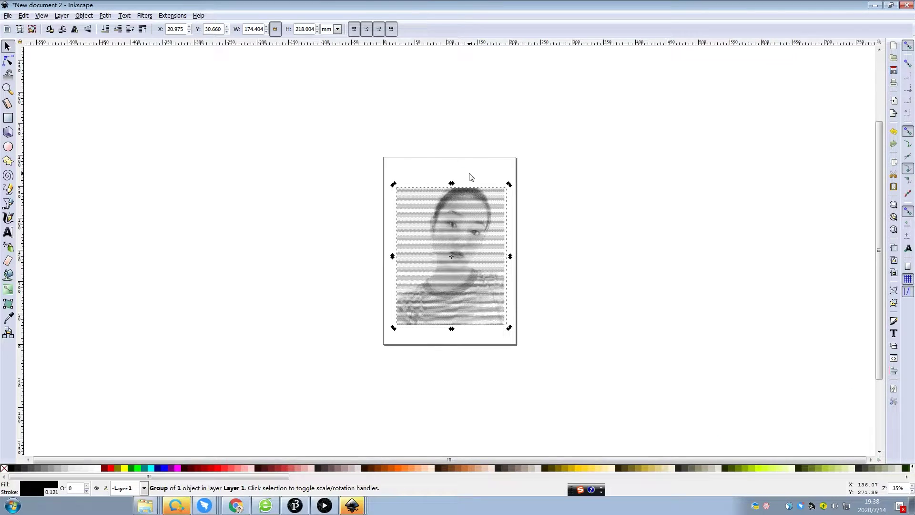
drag(450, 228, 447, 228)
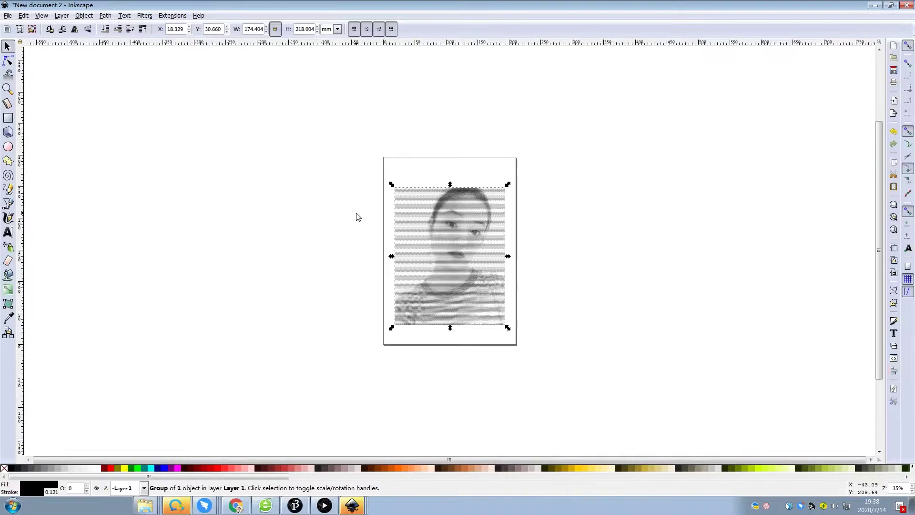
click(358, 217)
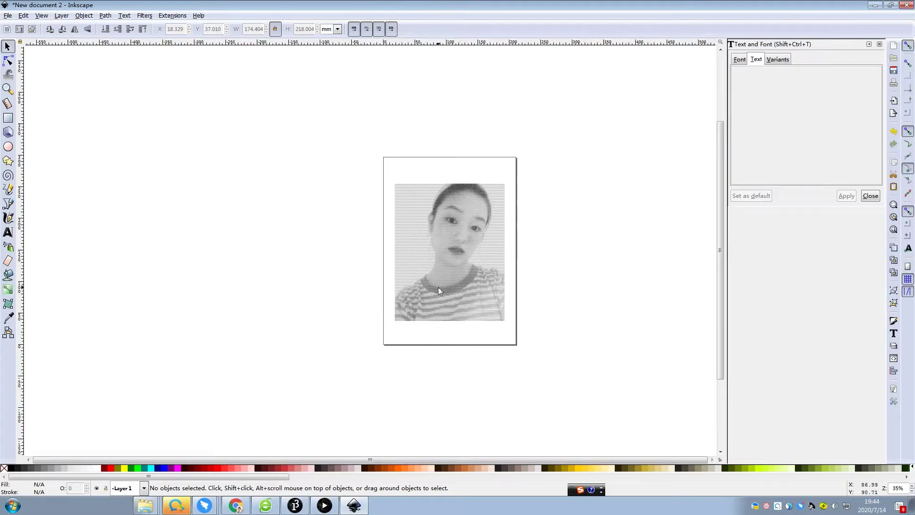
Open Extensions > Sovol Workshop > Generate Gcode from Path
click(171, 17)
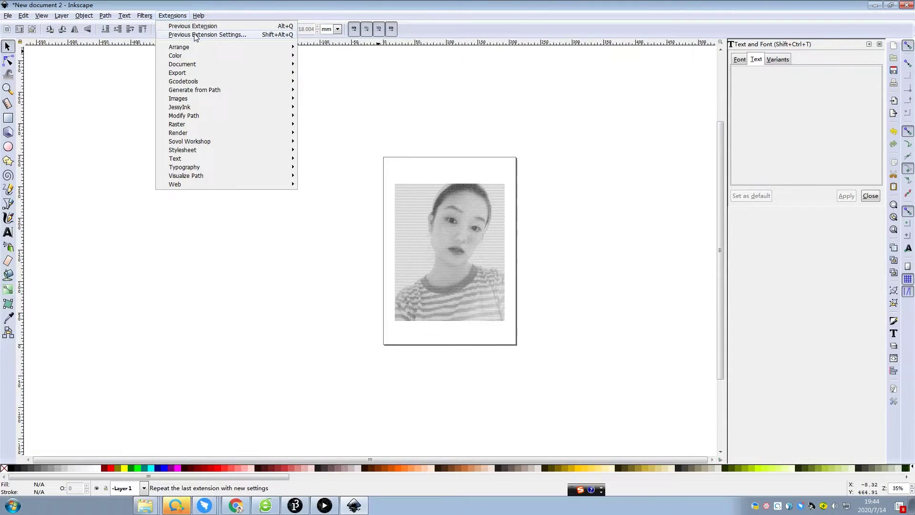
mouse_move(193, 92)
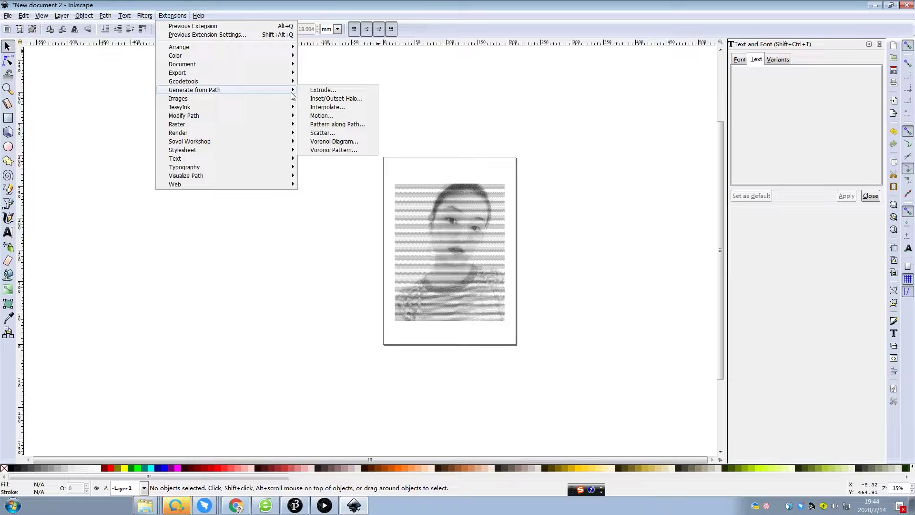
mouse_move(274, 85)
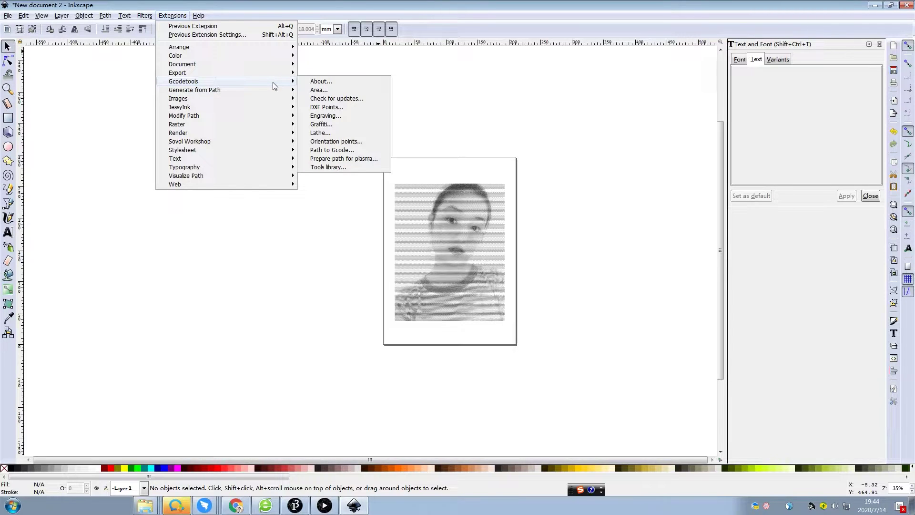
mouse_move(251, 143)
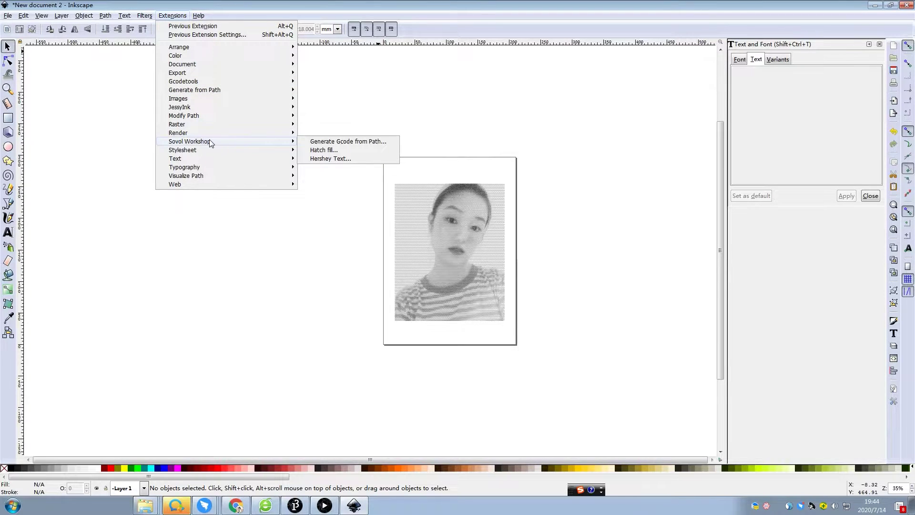
click(314, 143)
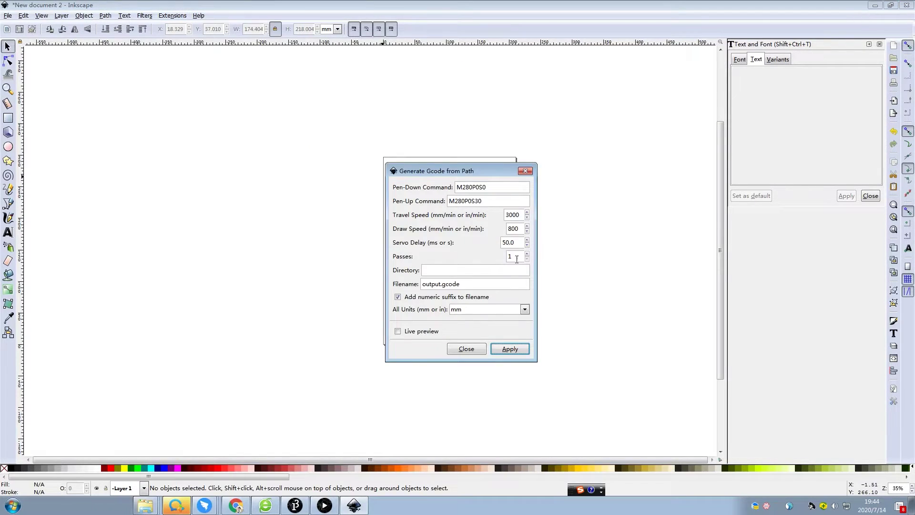
Set the output directory to the SO-1 folder path, generate output_0001.gcode, and open SO-1
click(457, 270)
click(145, 504)
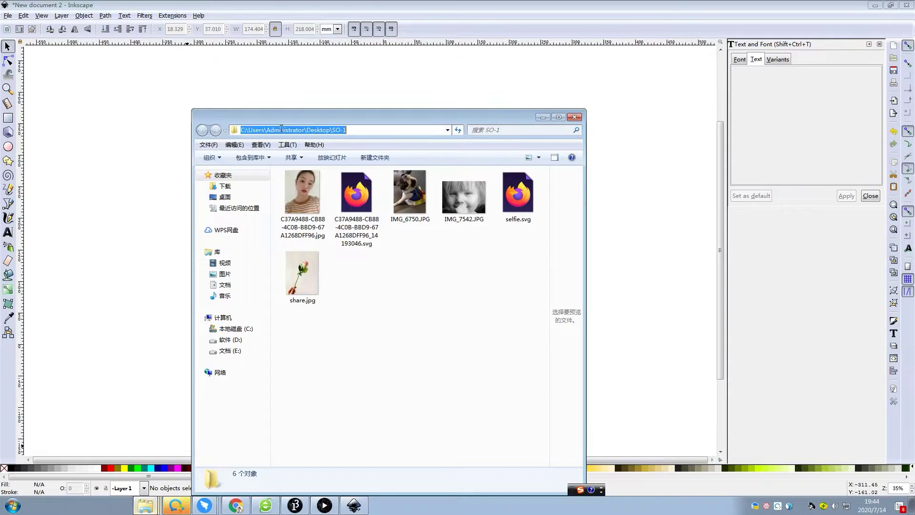
right_click(328, 132)
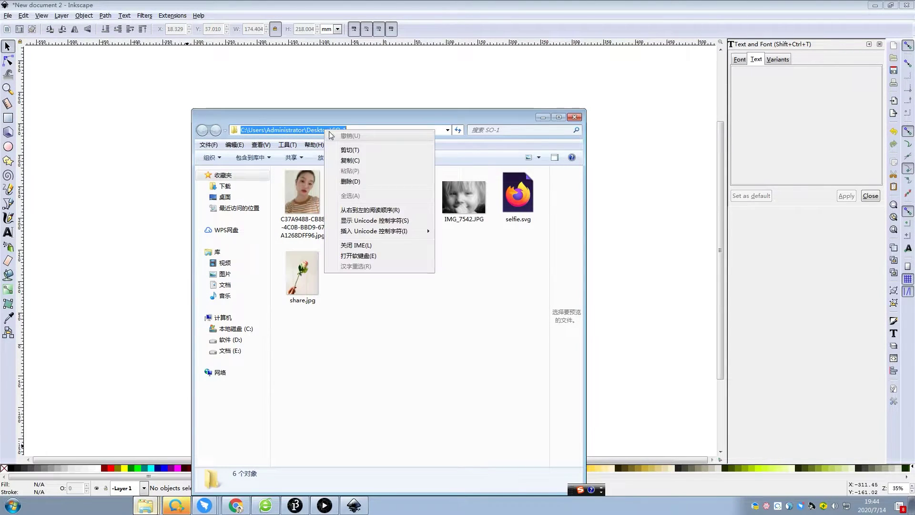
click(359, 161)
click(542, 119)
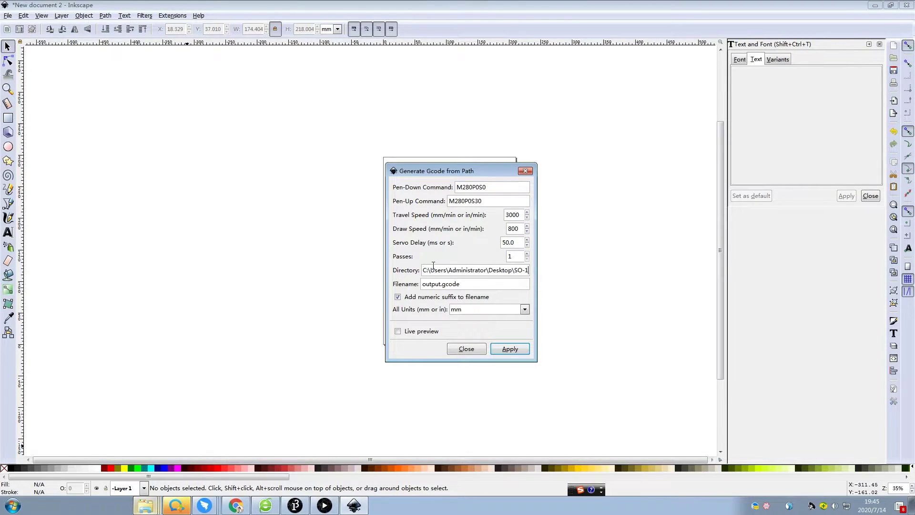
click(506, 349)
double_click(122, 165)
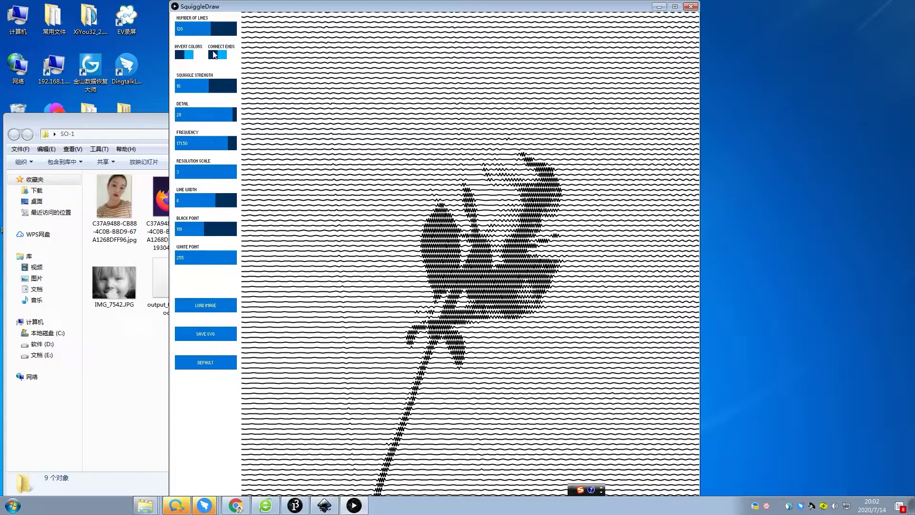
Turn on Connect Ends so the rose's squiggle lines form one continuous path
click(214, 55)
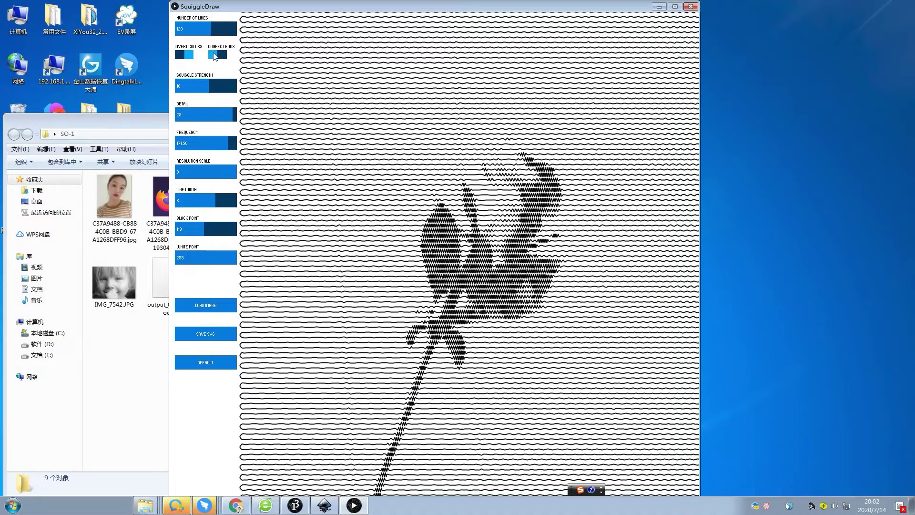